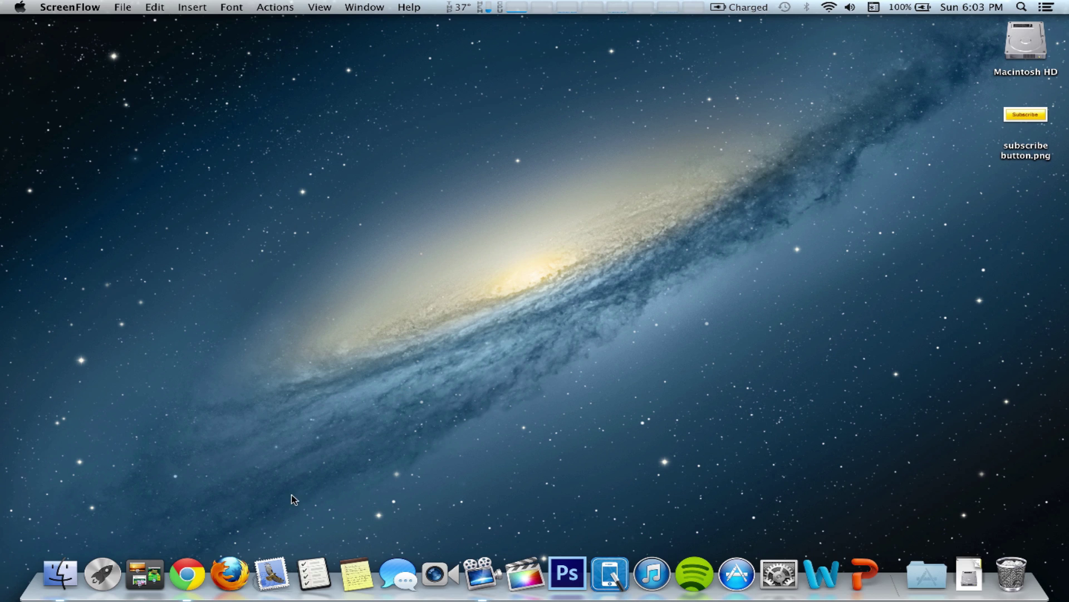
Launch Google Chrome from the Dock to get a New Tab page
{"action": "left_click", "coordinate": [187, 574]}
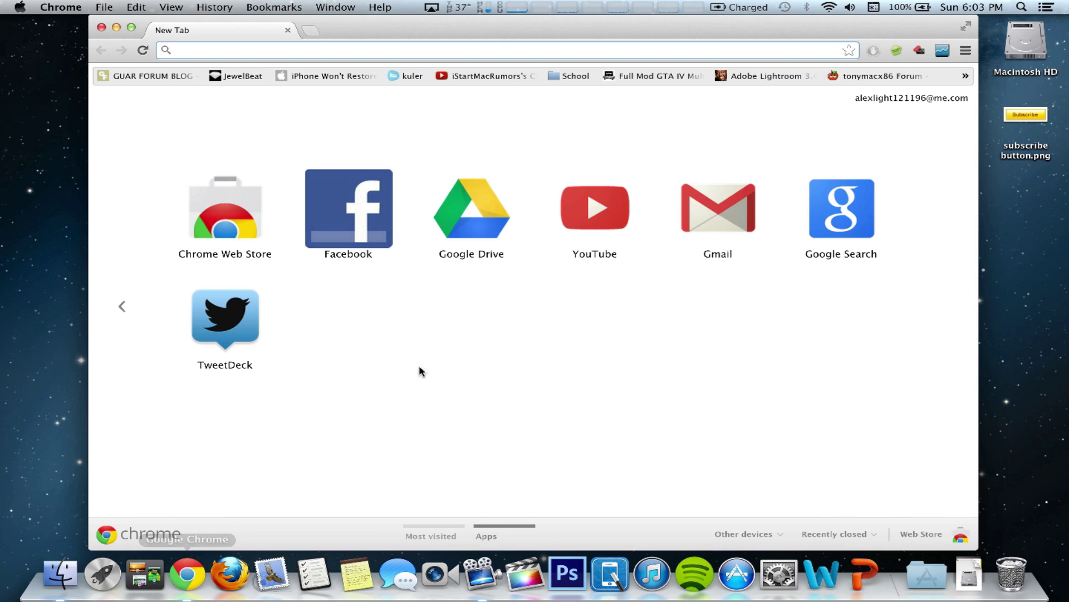
Go to YouTube's InVideo Programming settings and begin featuring the channel branding
{"action": "left_click", "coordinate": [595, 228]}
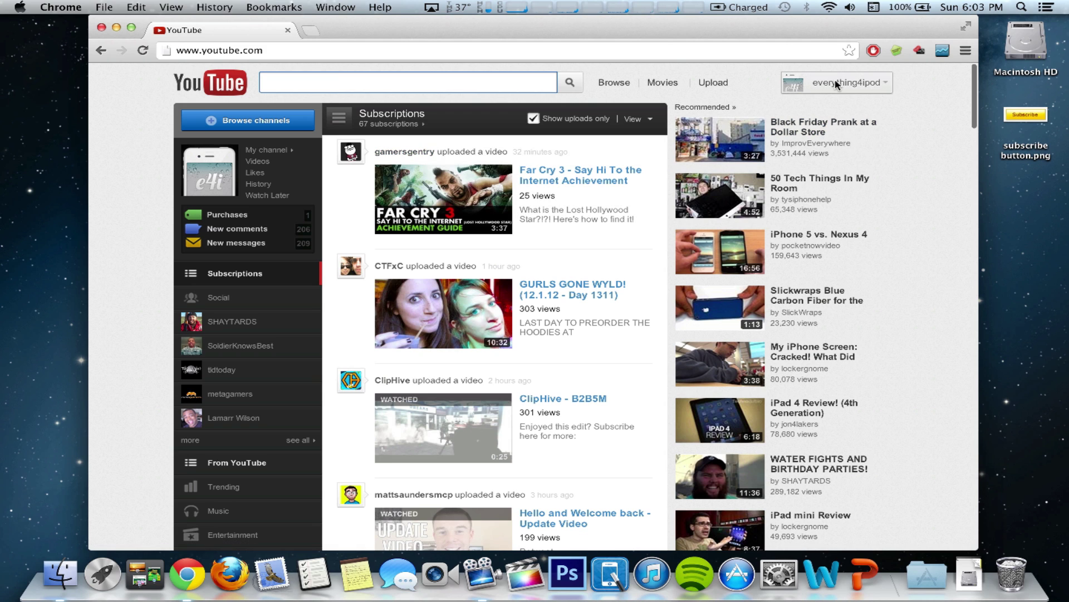
{"action": "left_click", "coordinate": [835, 84]}
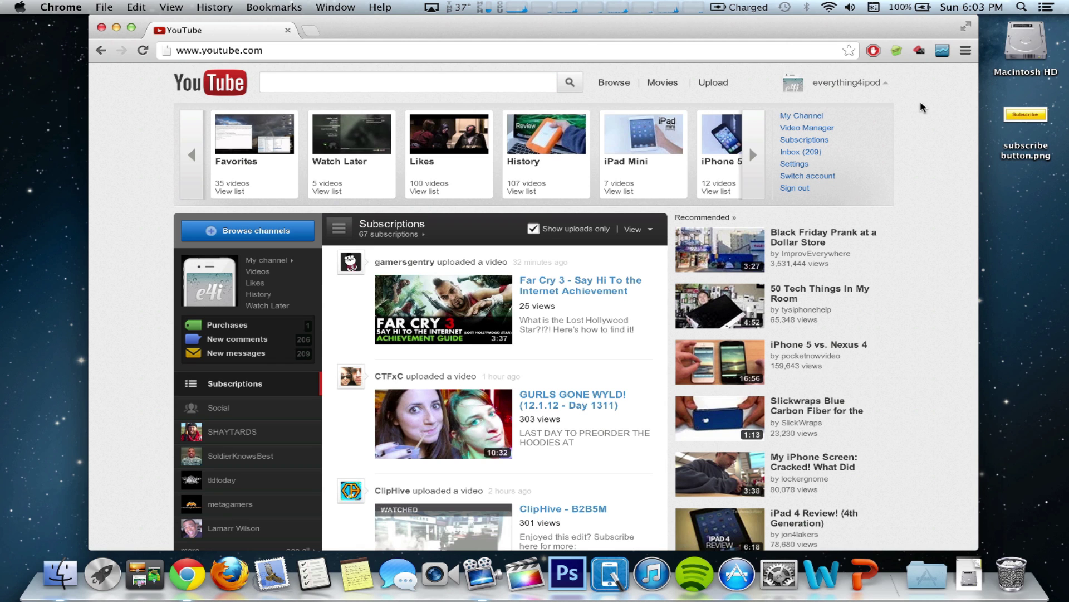
{"action": "left_click", "coordinate": [801, 165]}
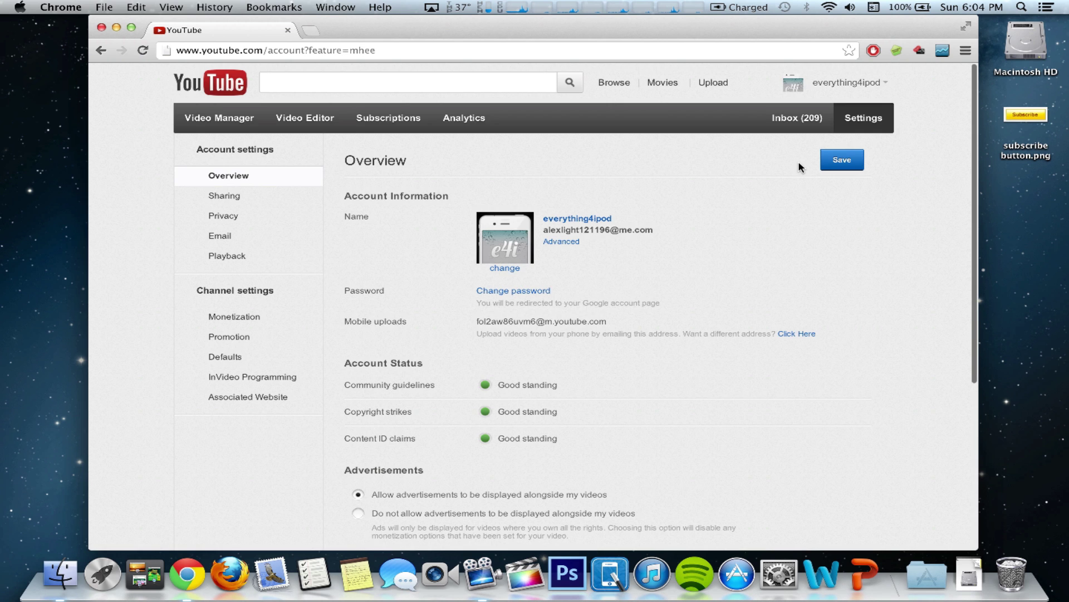
{"action": "left_click", "coordinate": [254, 384]}
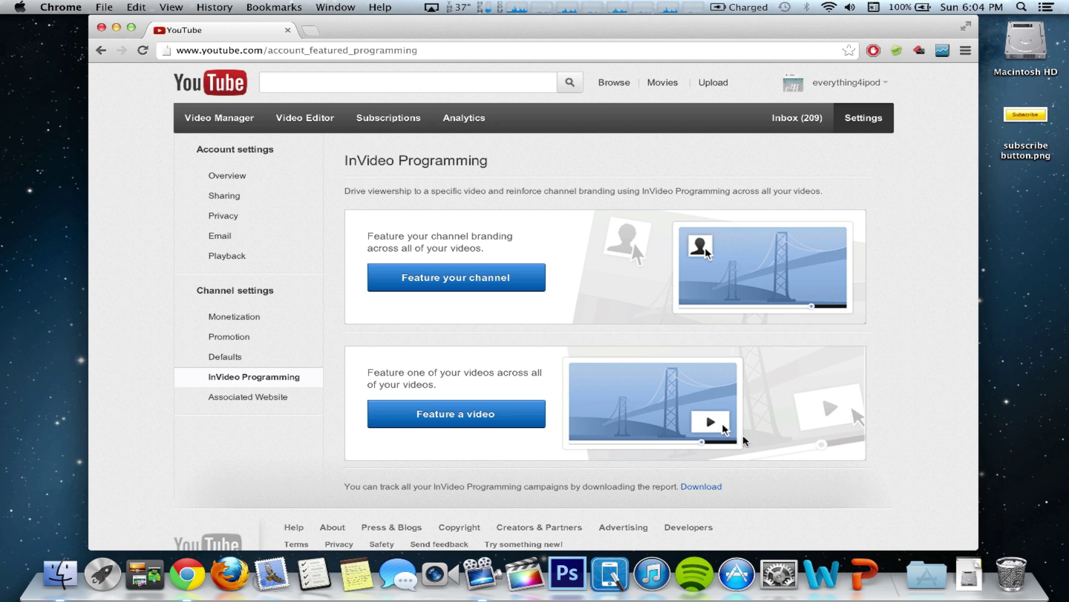
{"action": "left_click", "coordinate": [520, 280]}
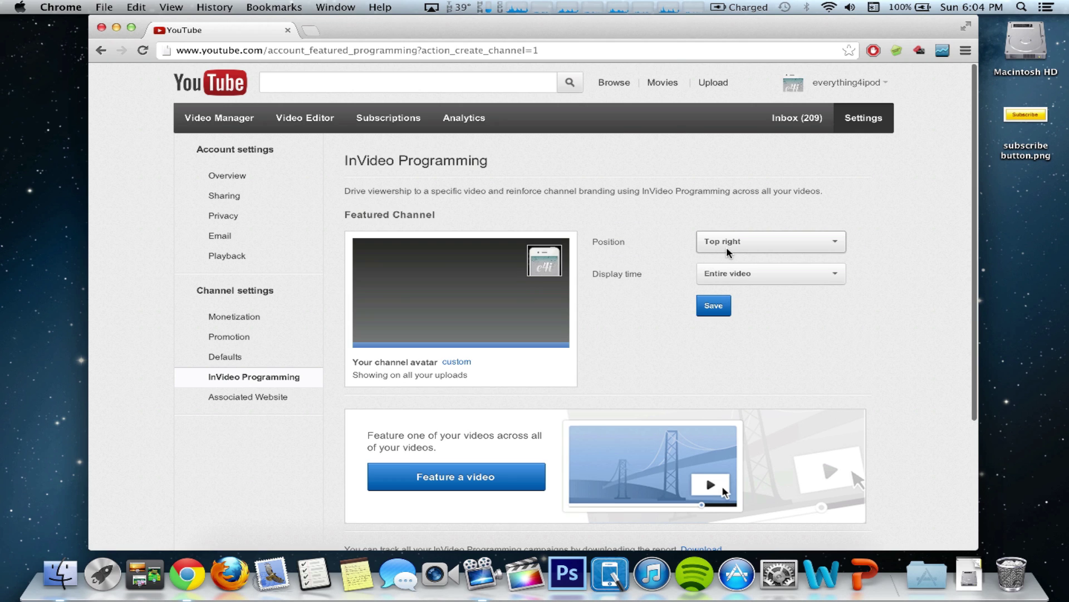
Place the watermark bottom left, shown at video end for a 00:08 duration
{"action": "left_click", "coordinate": [733, 251]}
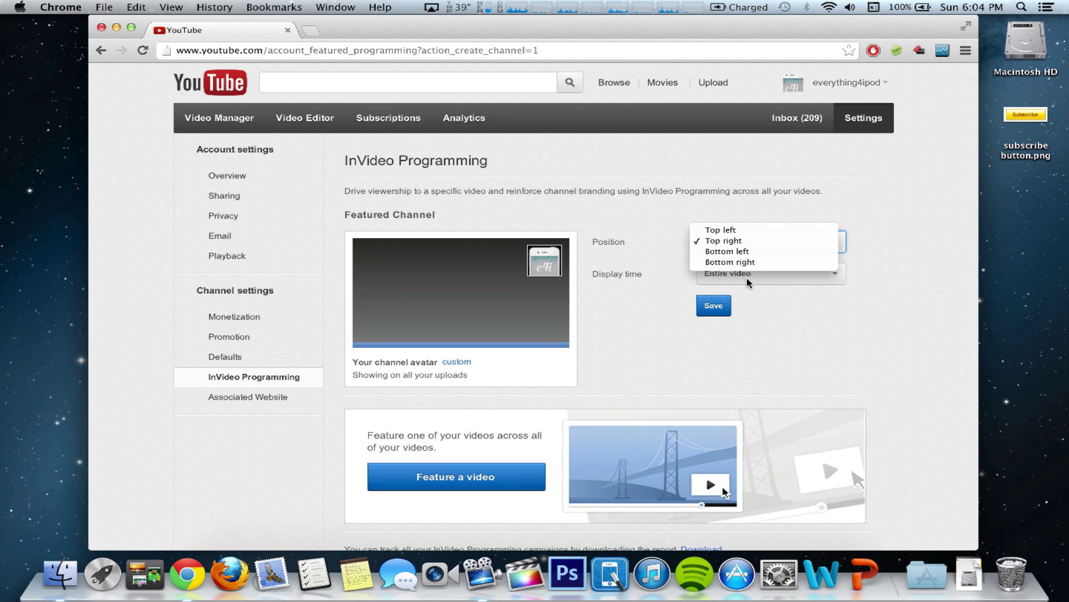
{"action": "left_click", "coordinate": [752, 255]}
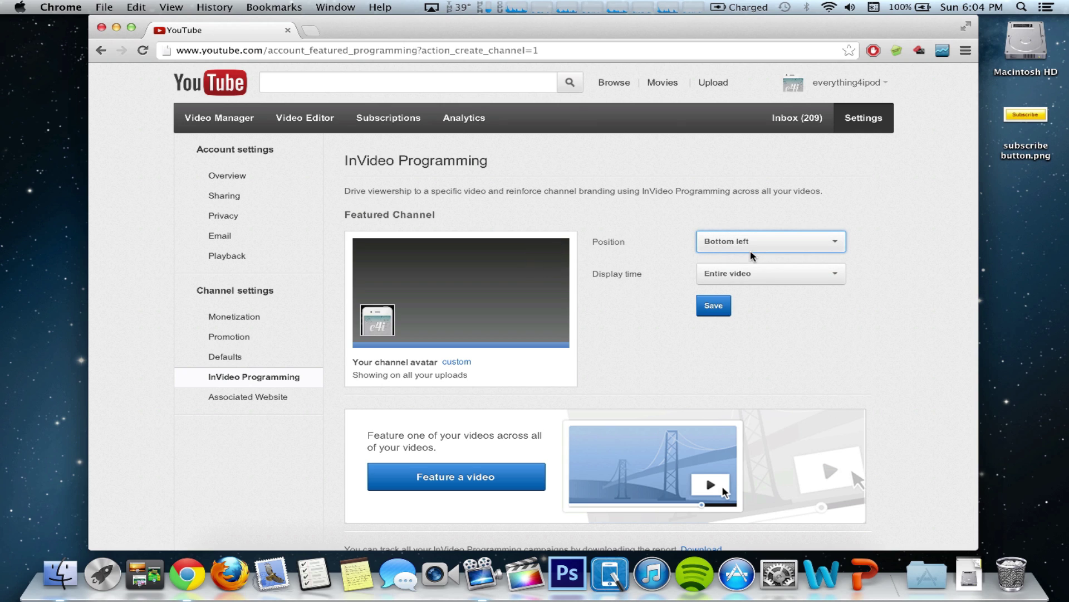
{"action": "left_click", "coordinate": [733, 280]}
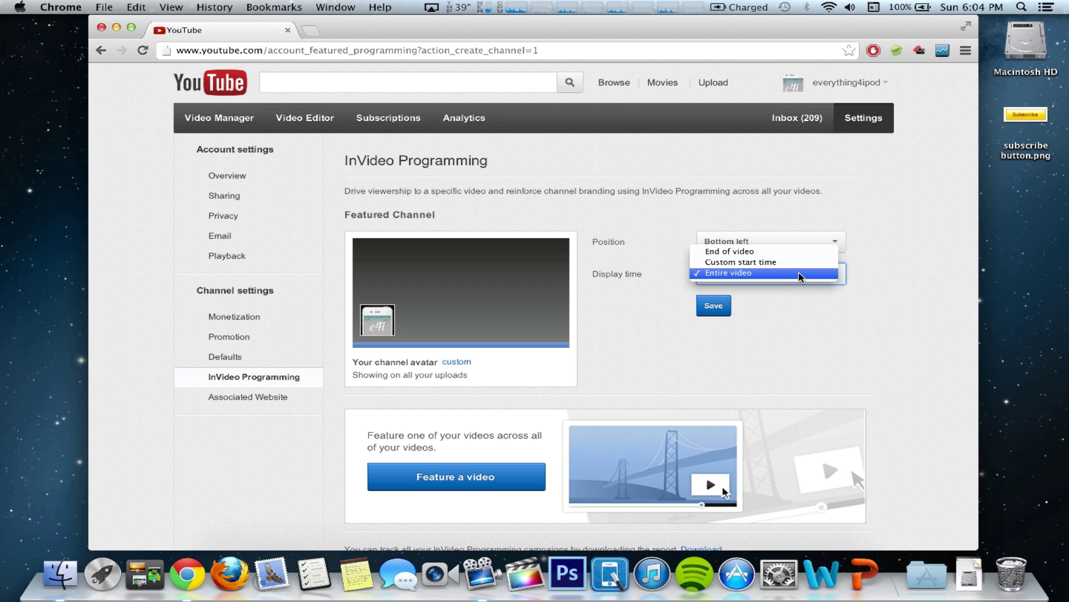
{"action": "left_click", "coordinate": [787, 252]}
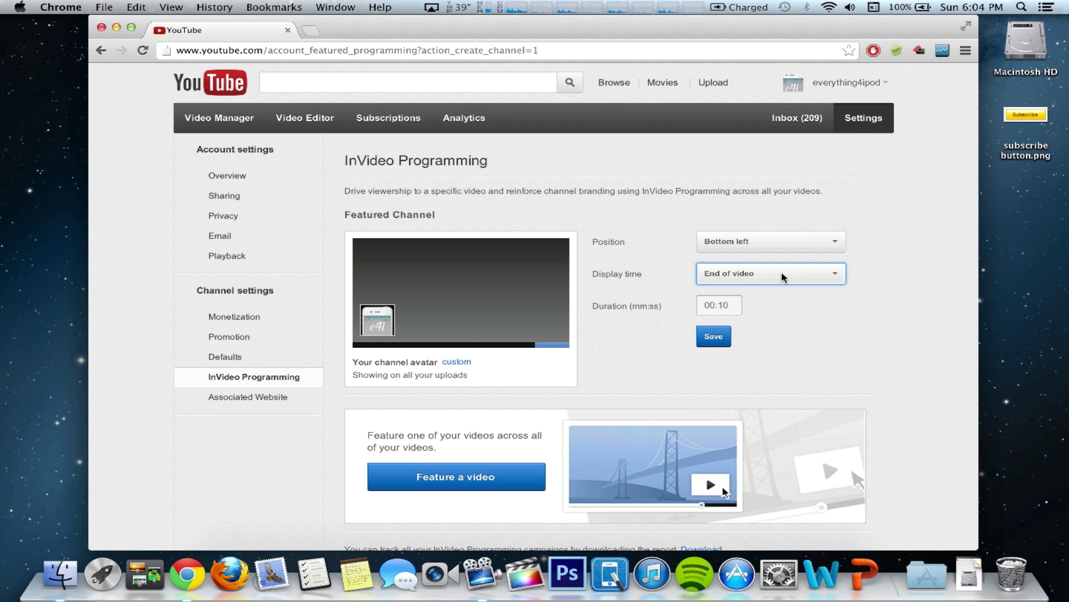
{"action": "left_click_drag", "start_coordinate": [737, 309], "coordinate": [723, 307]}
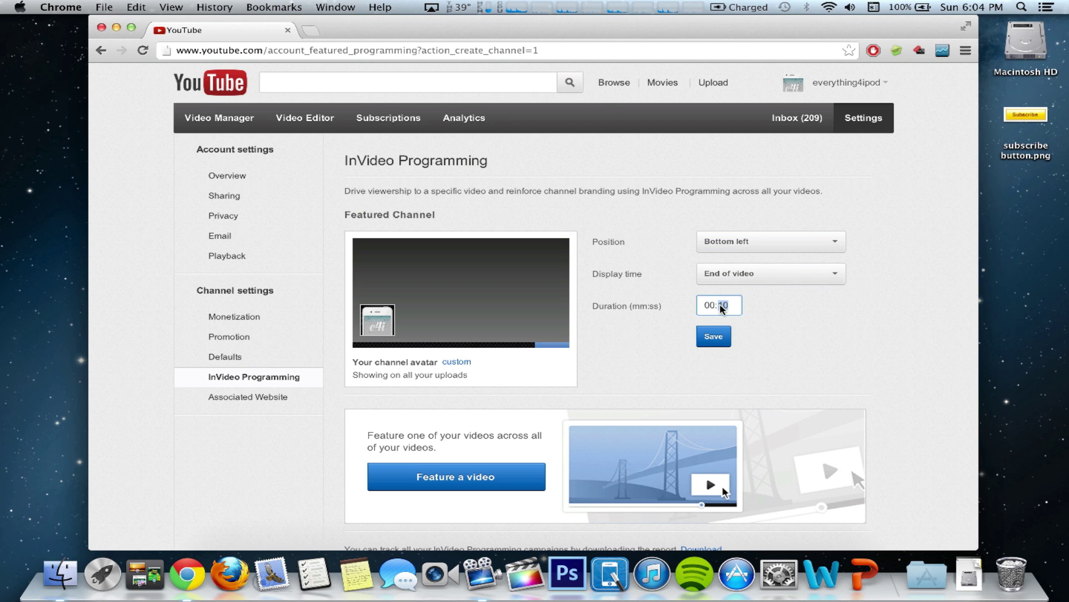
{"action": "type", "text": "8"}
{"action": "key", "text": "BackSpace"}
{"action": "type", "text": "08"}
{"action": "left_click", "coordinate": [809, 378]}
Switch the display time to a custom start time of 2 with duration 12
{"action": "left_click", "coordinate": [772, 278]}
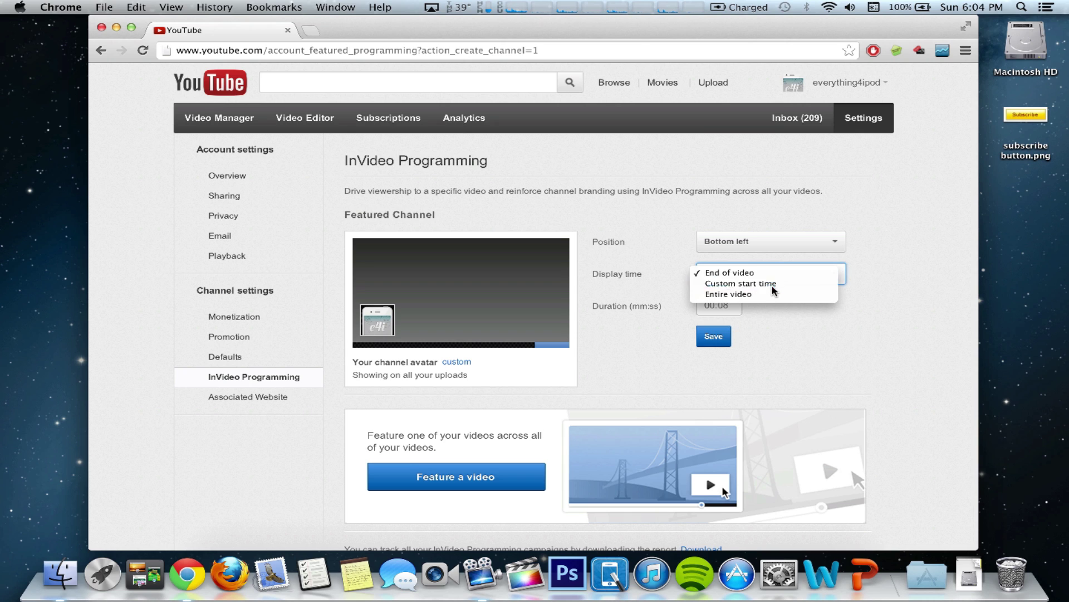
{"action": "left_click", "coordinate": [775, 286]}
{"action": "left_click", "coordinate": [730, 308]}
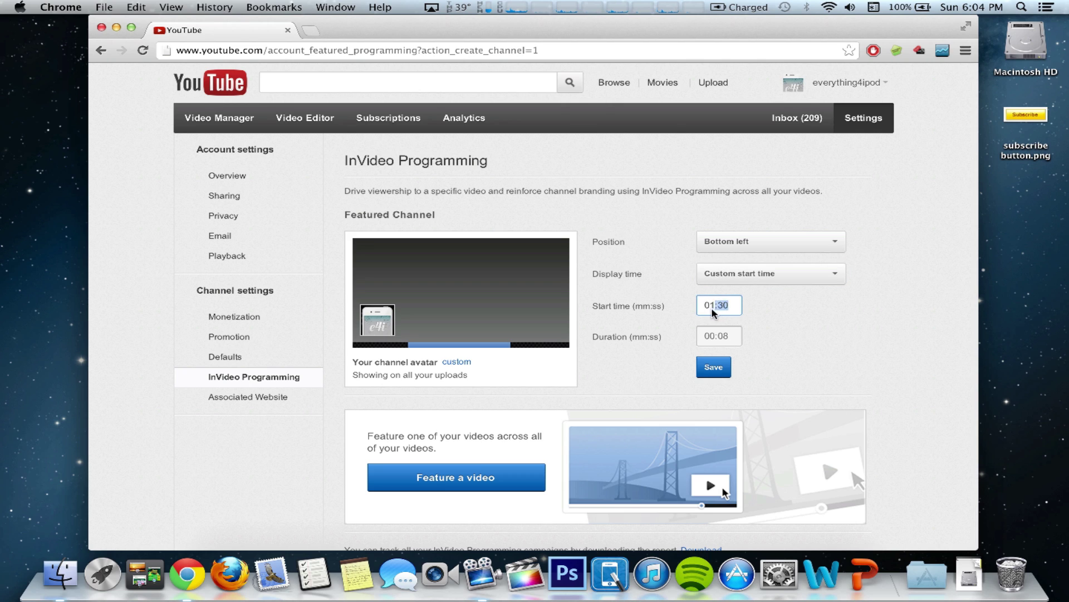
{"action": "left_click_drag", "start_coordinate": [708, 308], "coordinate": [720, 320]}
{"action": "type", "text": "2:14"}
{"action": "left_click", "coordinate": [732, 335]}
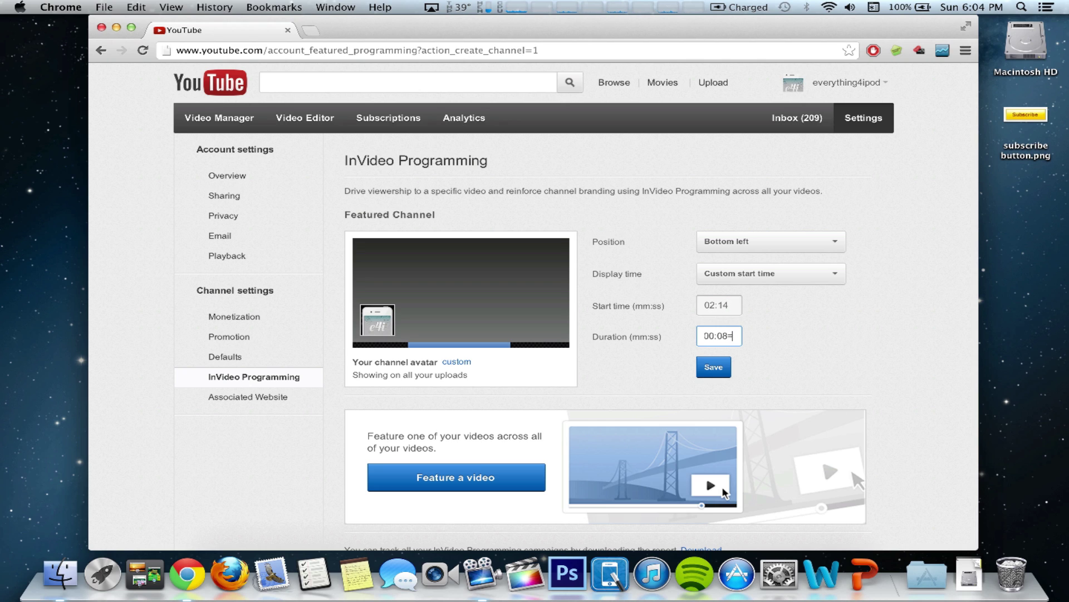
{"action": "key", "text": "BackSpace"}
{"action": "key", "text": "BackSpace"}
{"action": "type", "text": "12"}
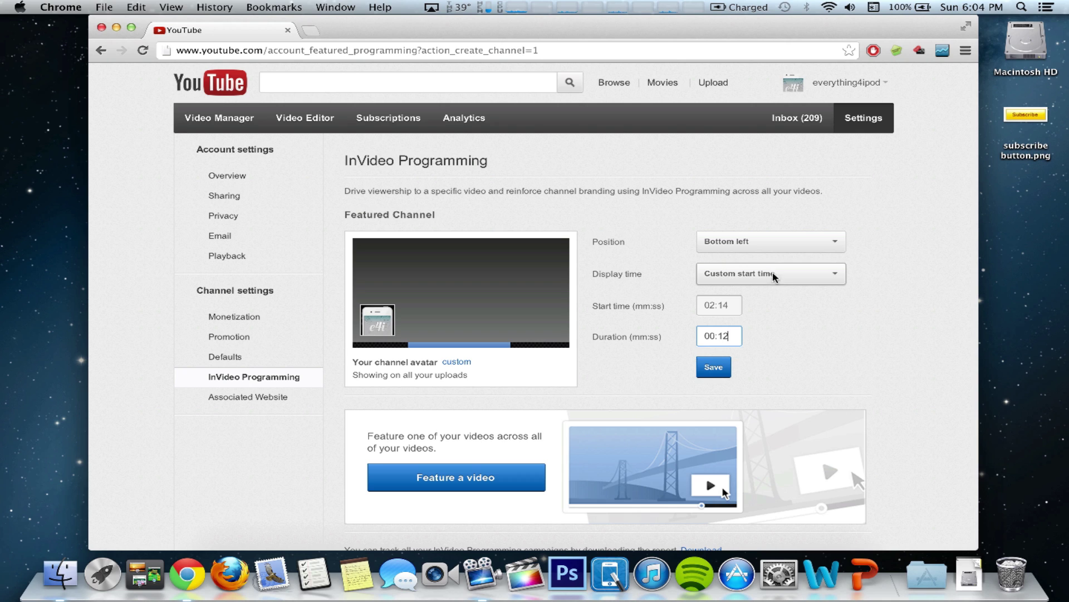
Change the display time to Entire video and save the featured channel settings
{"action": "left_click", "coordinate": [774, 276]}
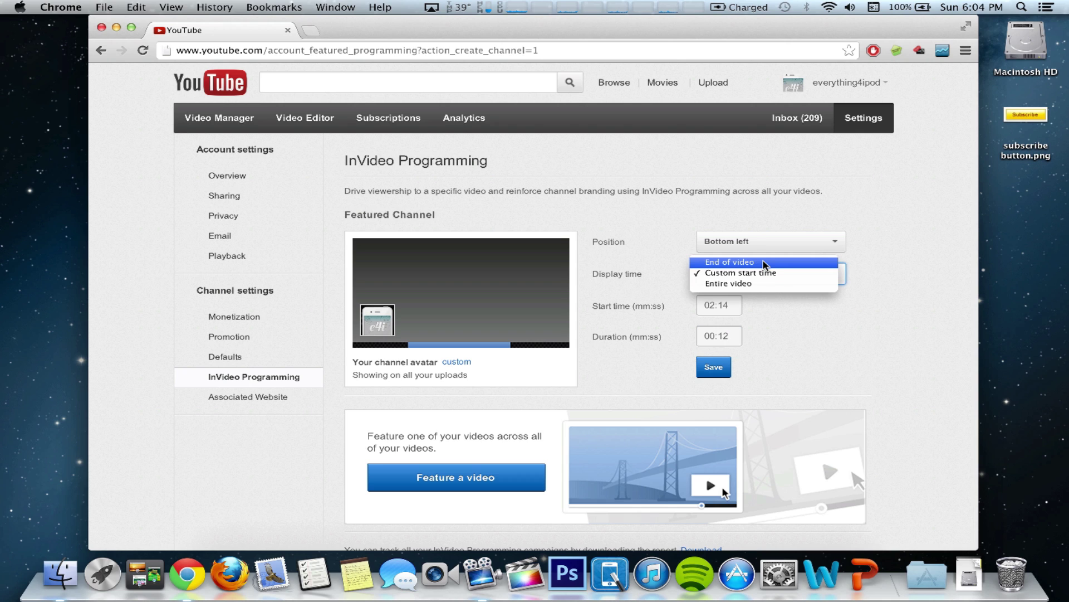
{"action": "left_click", "coordinate": [764, 263]}
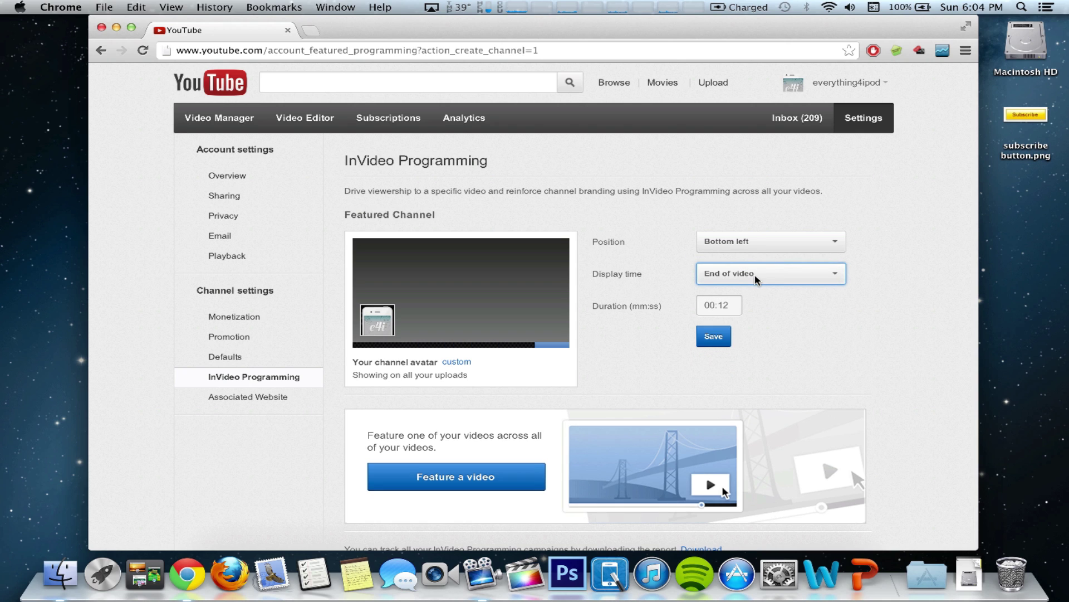
{"action": "left_click", "coordinate": [750, 275]}
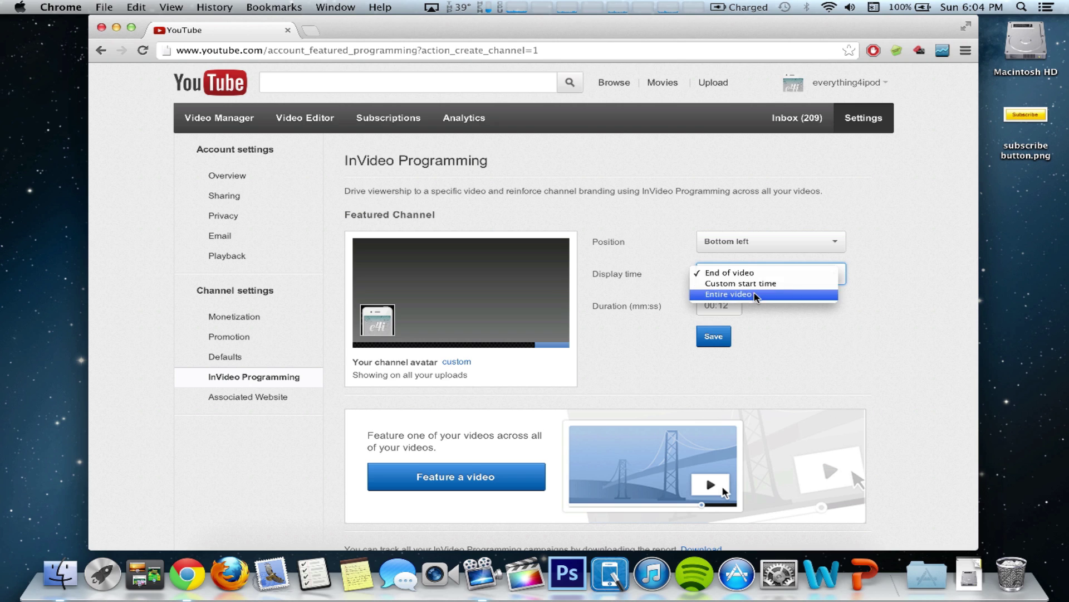
{"action": "left_click", "coordinate": [746, 294]}
{"action": "left_click", "coordinate": [714, 311]}
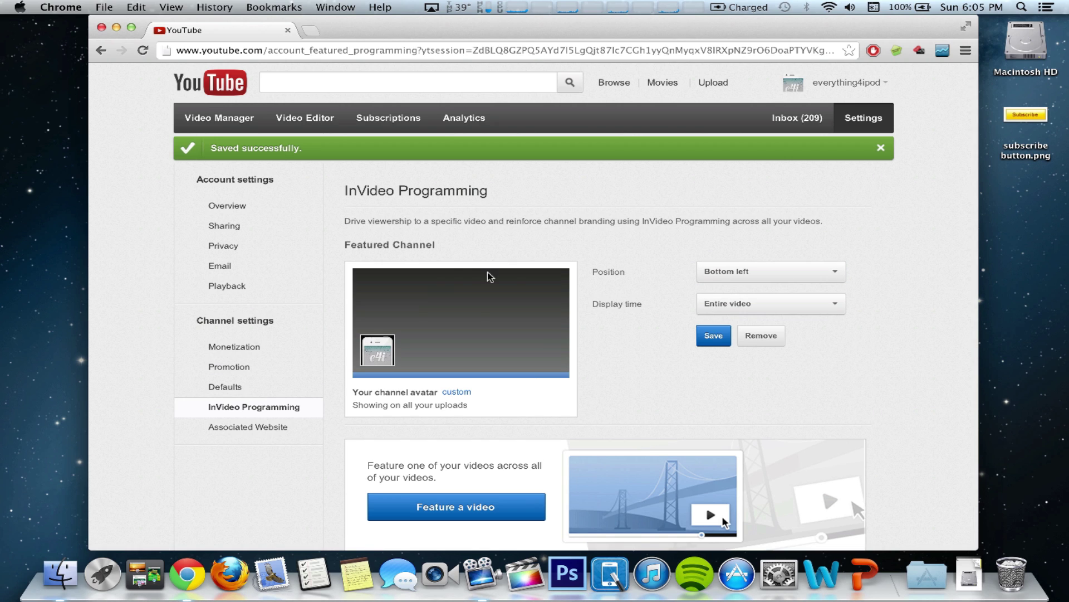
{"action": "left_click", "coordinate": [842, 82]}
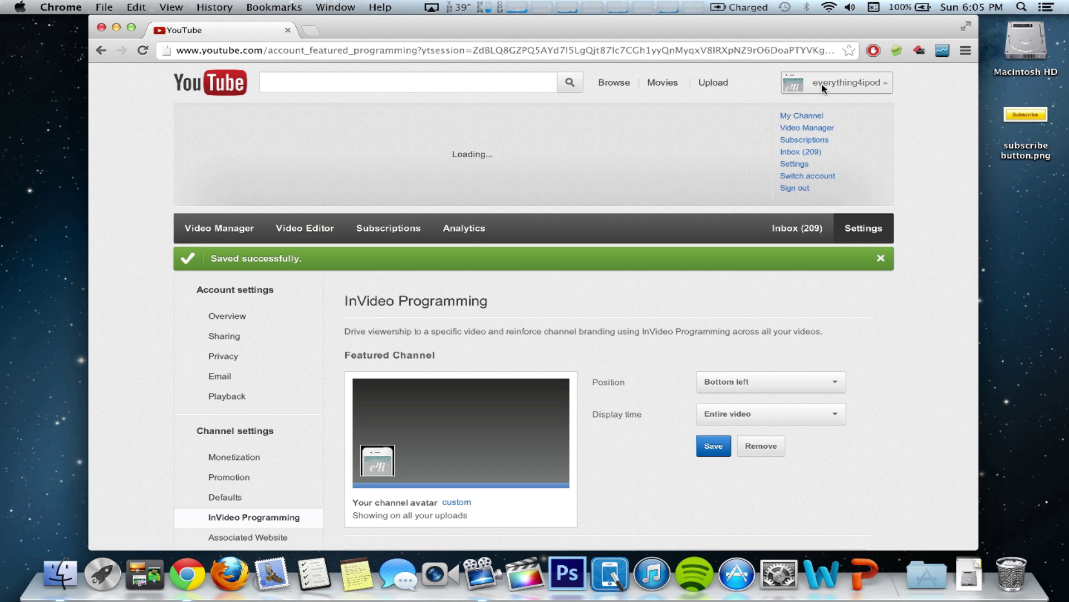
{"action": "left_click", "coordinate": [803, 130]}
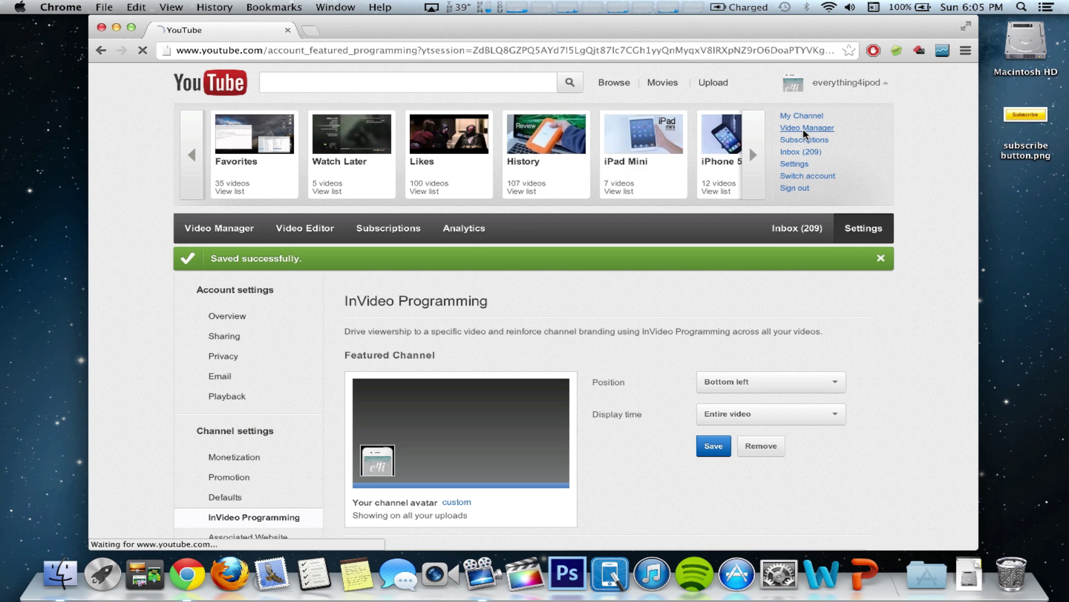
{"action": "key", "text": "XF86AudioMute"}
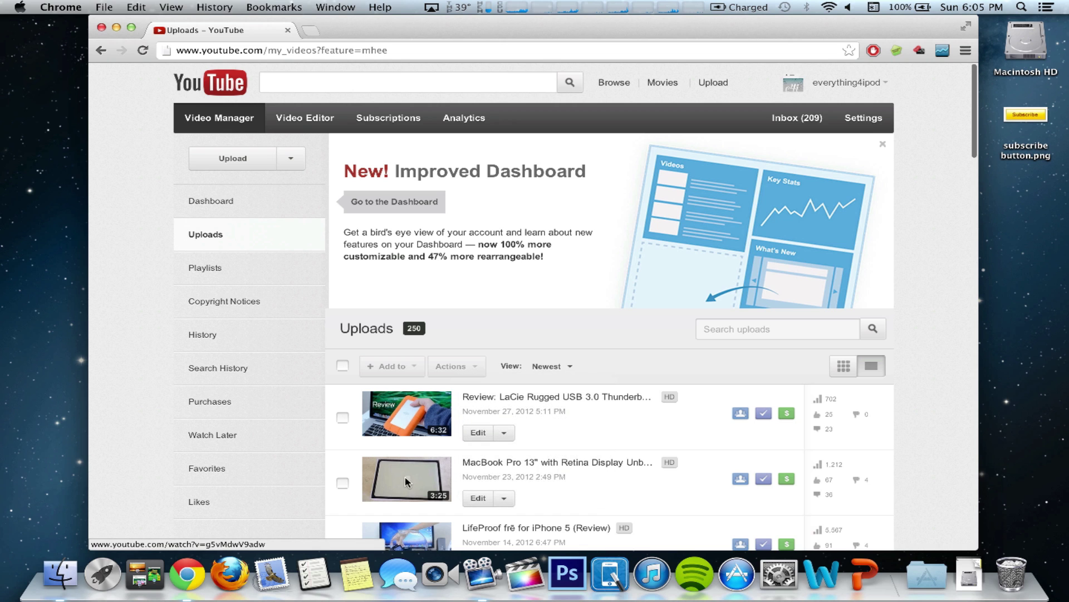
{"action": "left_click", "coordinate": [414, 420]}
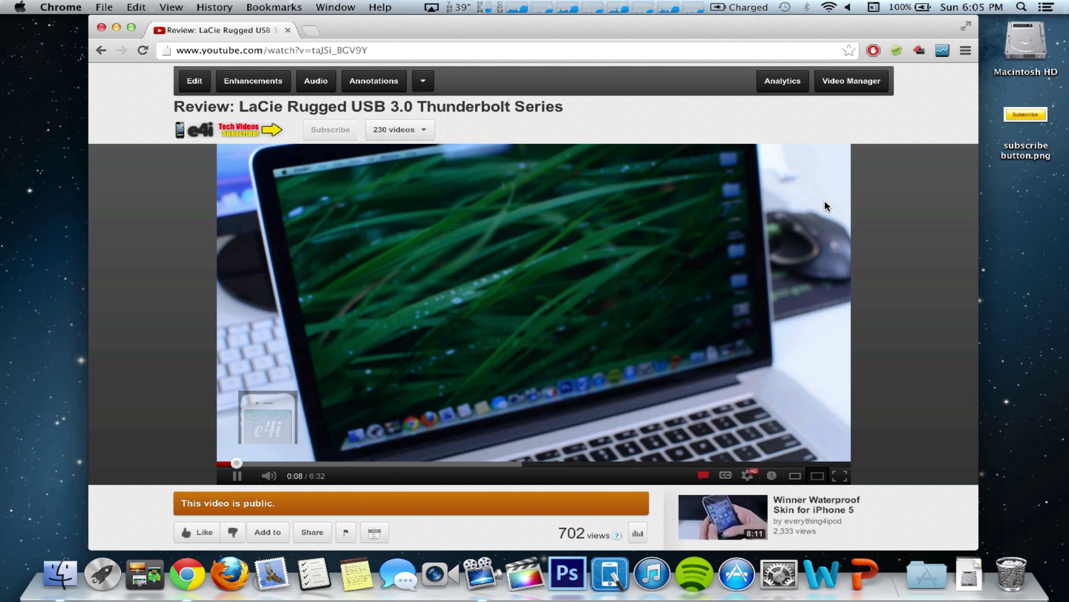
{"action": "scroll", "coordinate": [826, 206], "scroll_direction": "up", "scroll_amount": 1}
{"action": "scroll", "coordinate": [825, 205], "scroll_direction": "up", "scroll_amount": 3}
{"action": "left_click", "coordinate": [871, 126]}
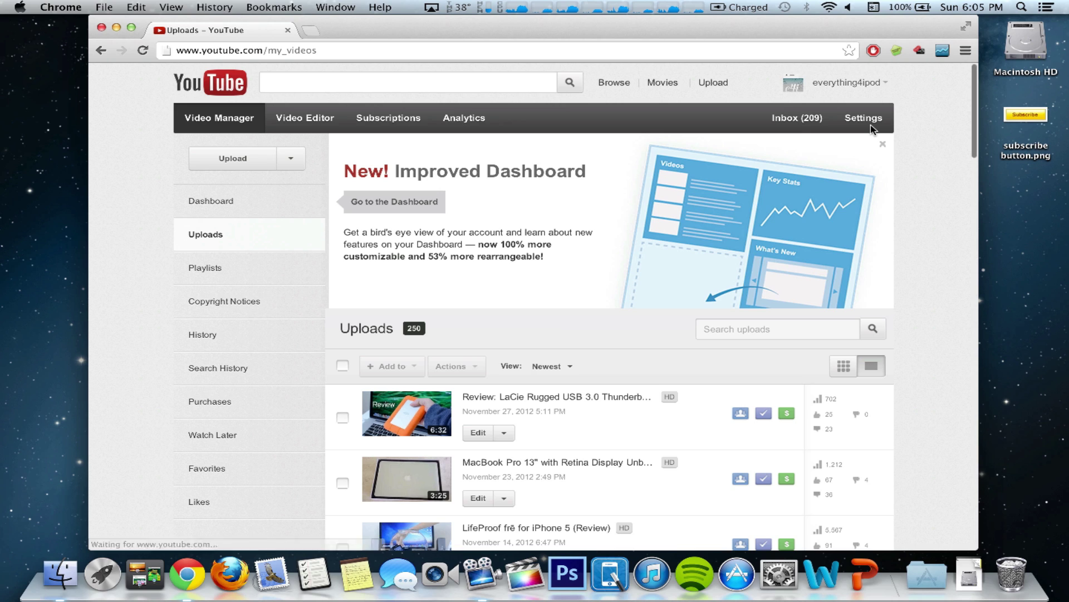
{"action": "left_click", "coordinate": [867, 90]}
Upload subscribe button.png as the custom channel watermark, save it, and return to the uploads list
{"action": "left_click", "coordinate": [795, 166]}
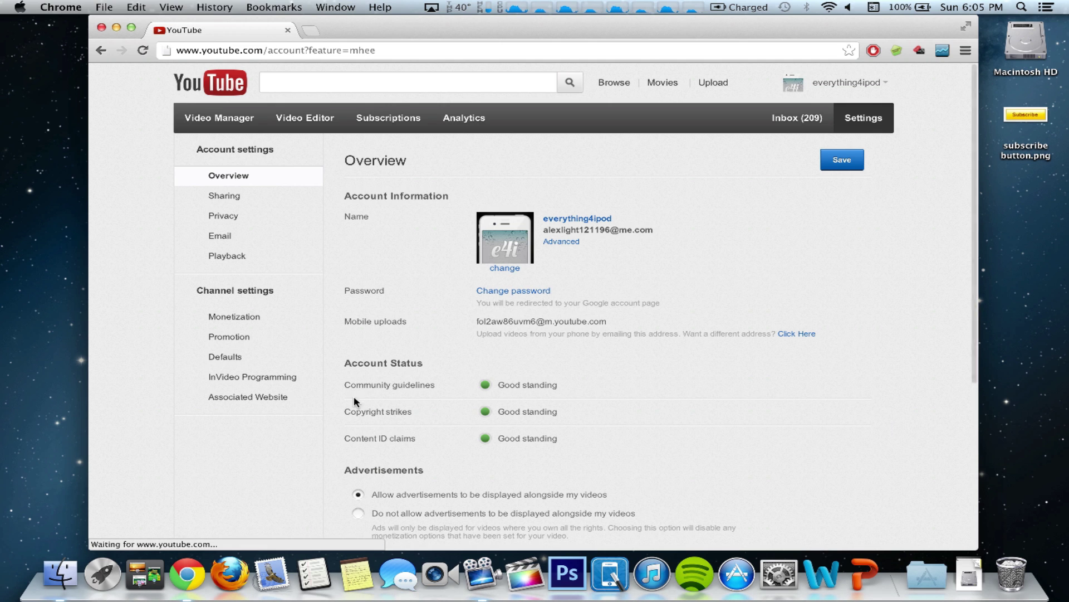
{"action": "left_click", "coordinate": [260, 377]}
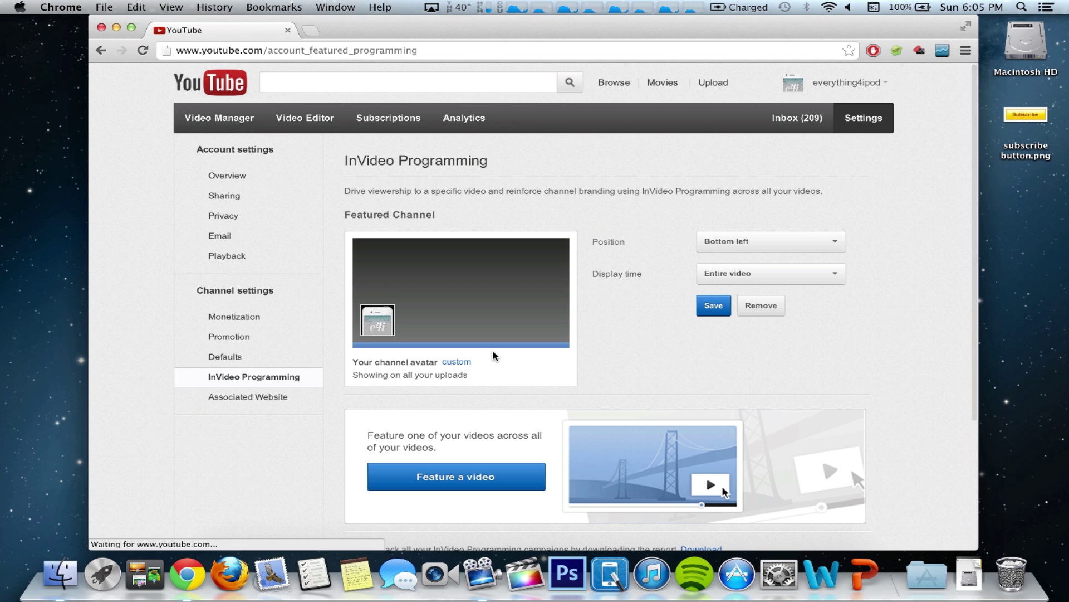
{"action": "left_click", "coordinate": [459, 360]}
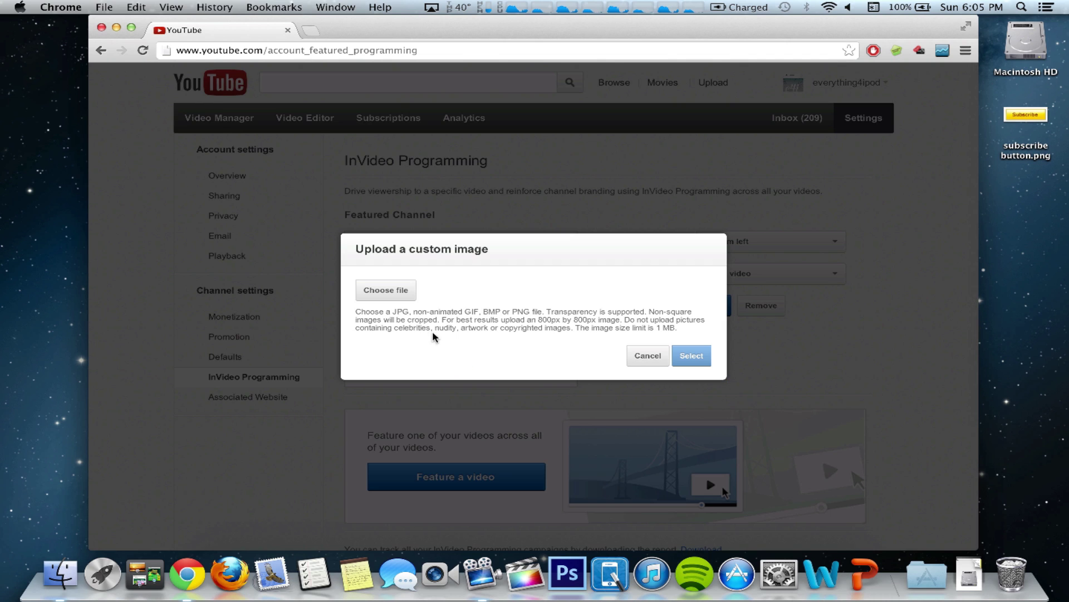
{"action": "left_click", "coordinate": [403, 294]}
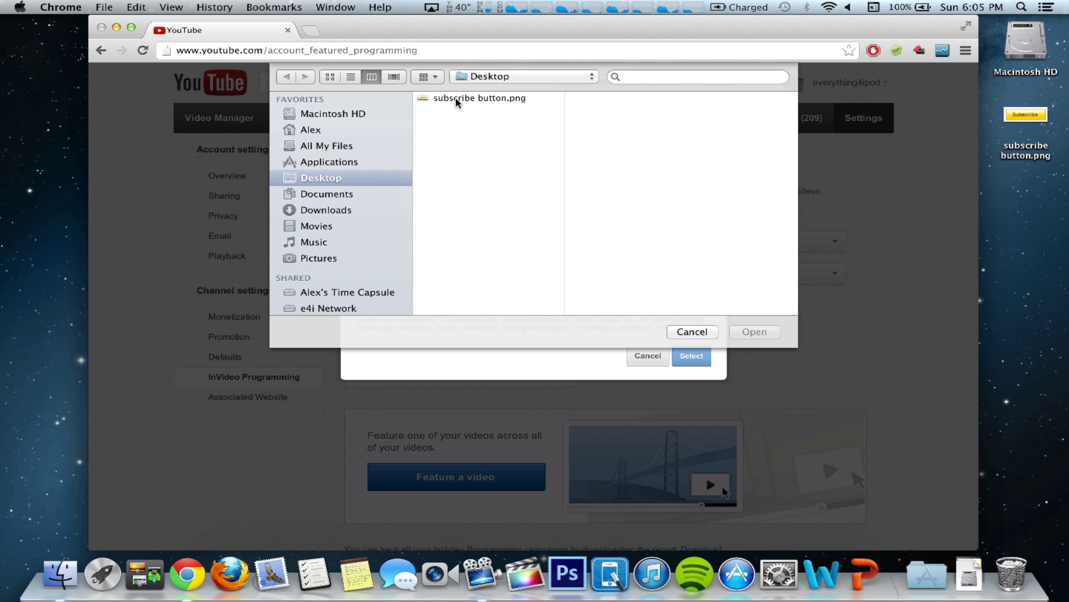
{"action": "left_click", "coordinate": [456, 100]}
{"action": "key", "text": "Return"}
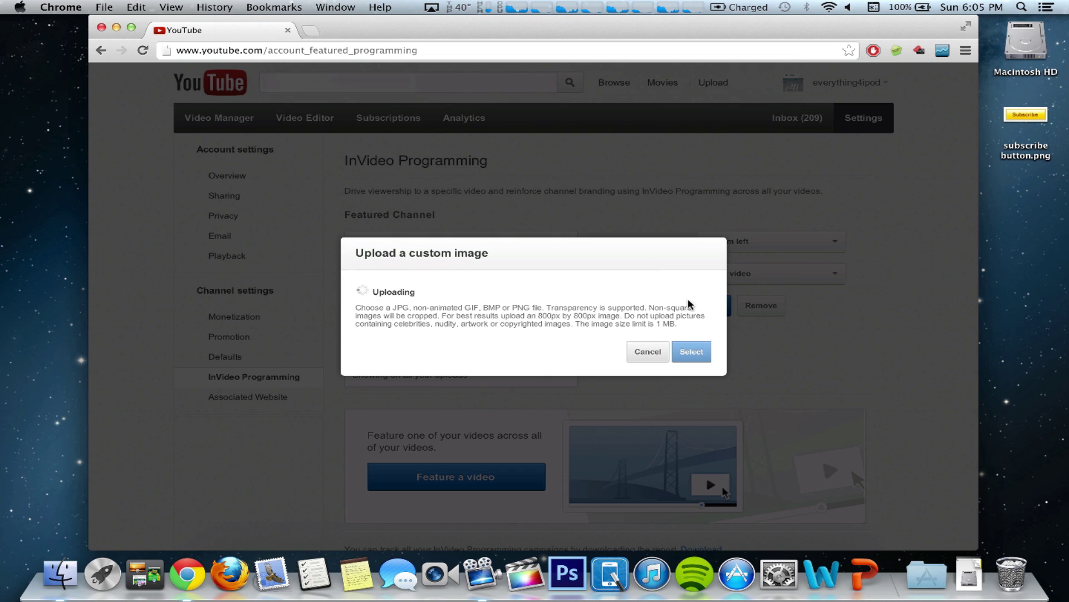
{"action": "left_click", "coordinate": [691, 351]}
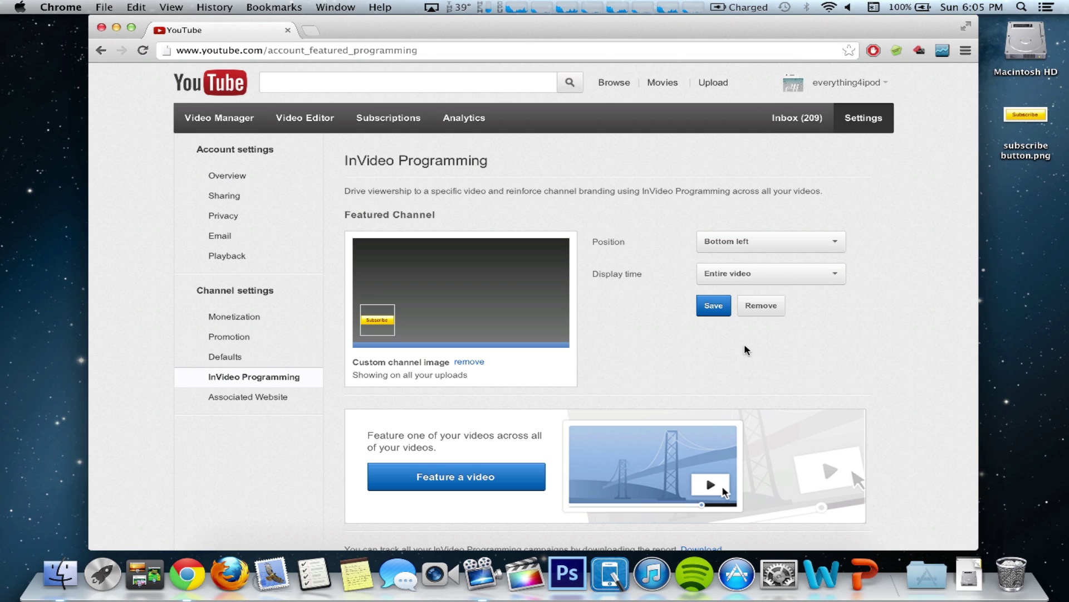
{"action": "left_click", "coordinate": [717, 307]}
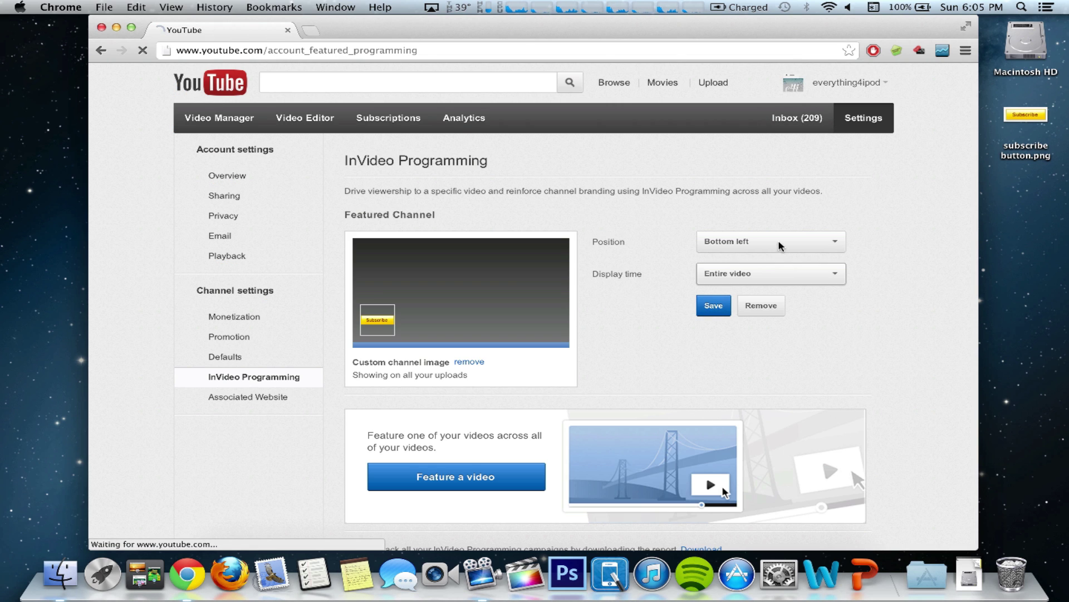
{"action": "left_click", "coordinate": [871, 82]}
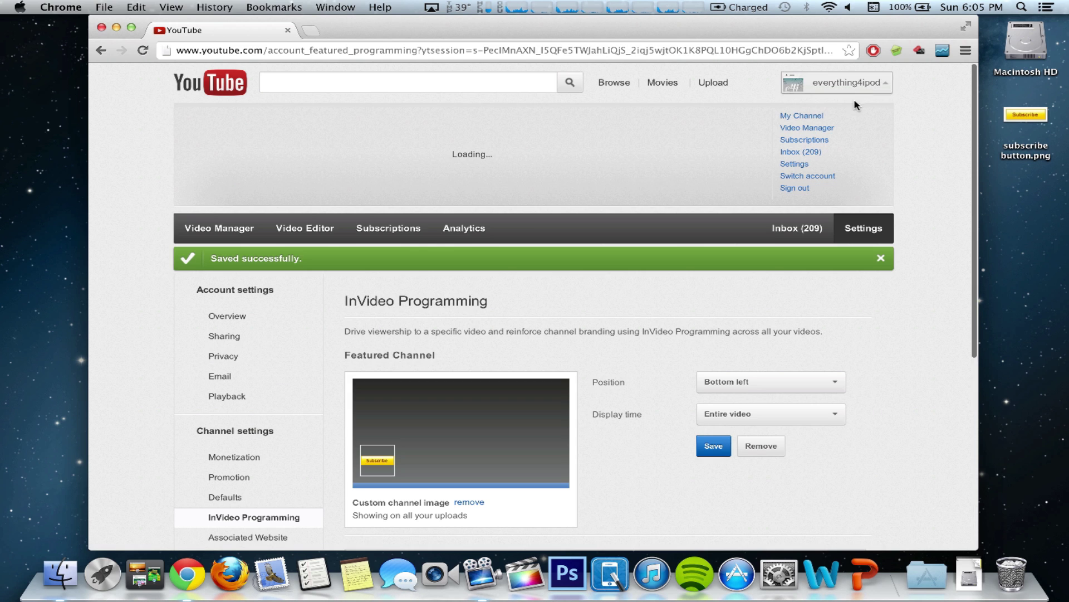
{"action": "left_click", "coordinate": [824, 129]}
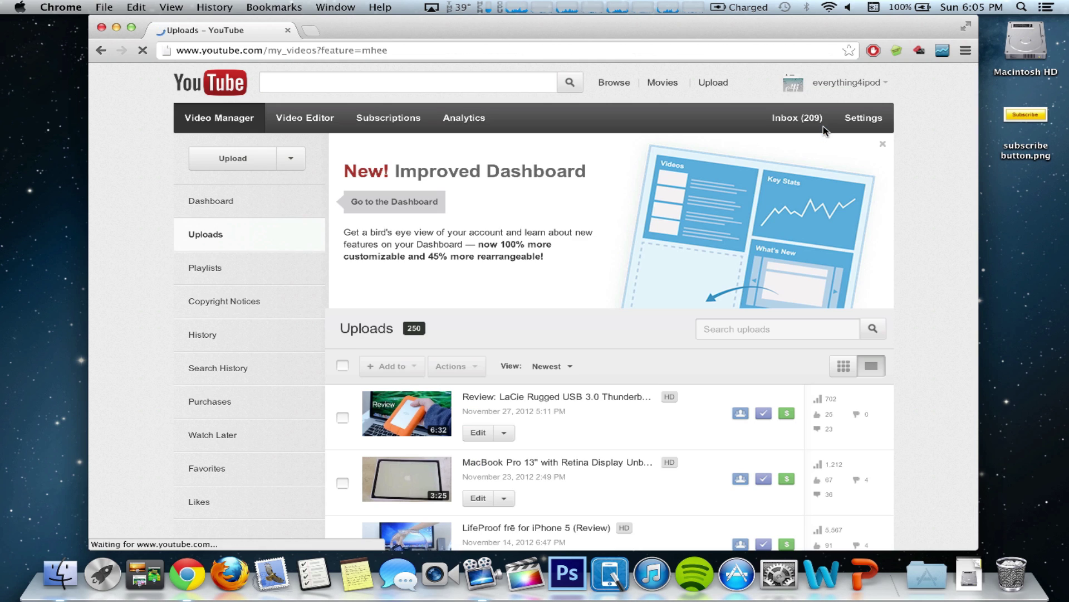
{"action": "left_click", "coordinate": [396, 412]}
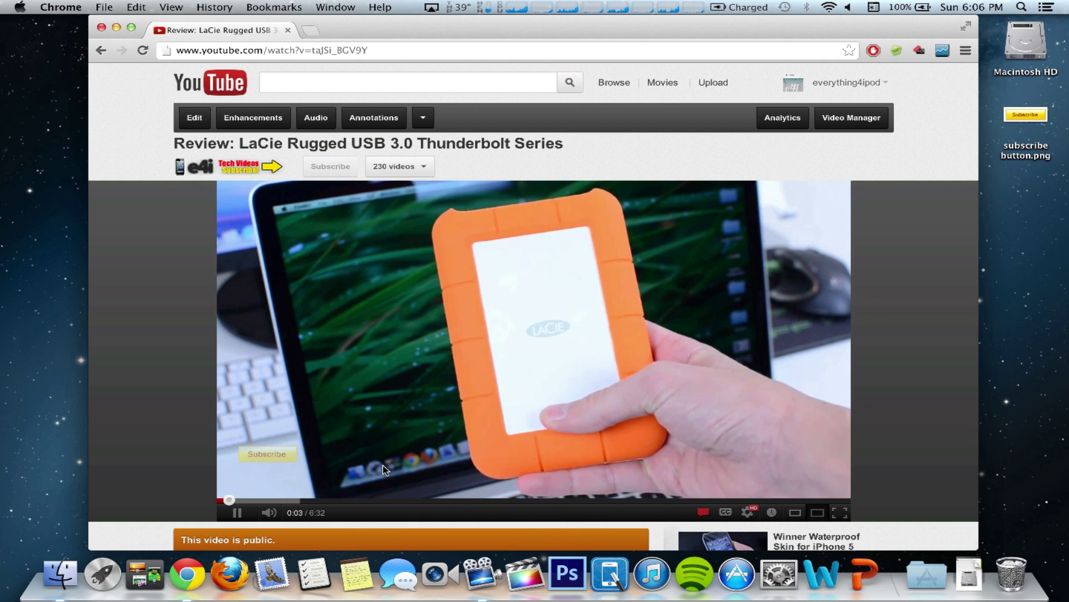
{"action": "left_click", "coordinate": [292, 457]}
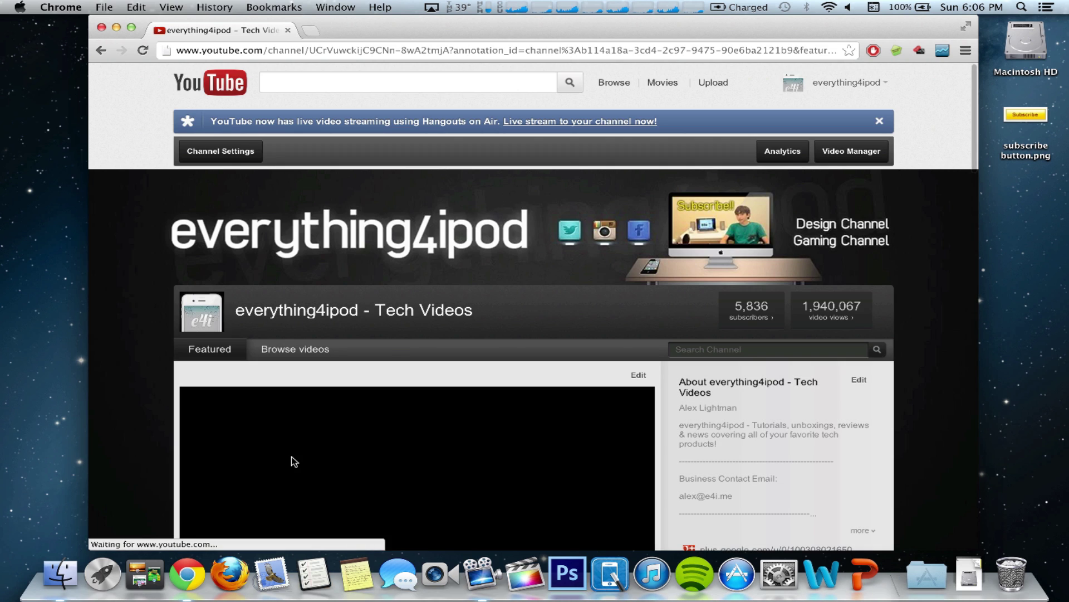
{"action": "scroll", "coordinate": [318, 447], "scroll_direction": "down", "scroll_amount": 4}
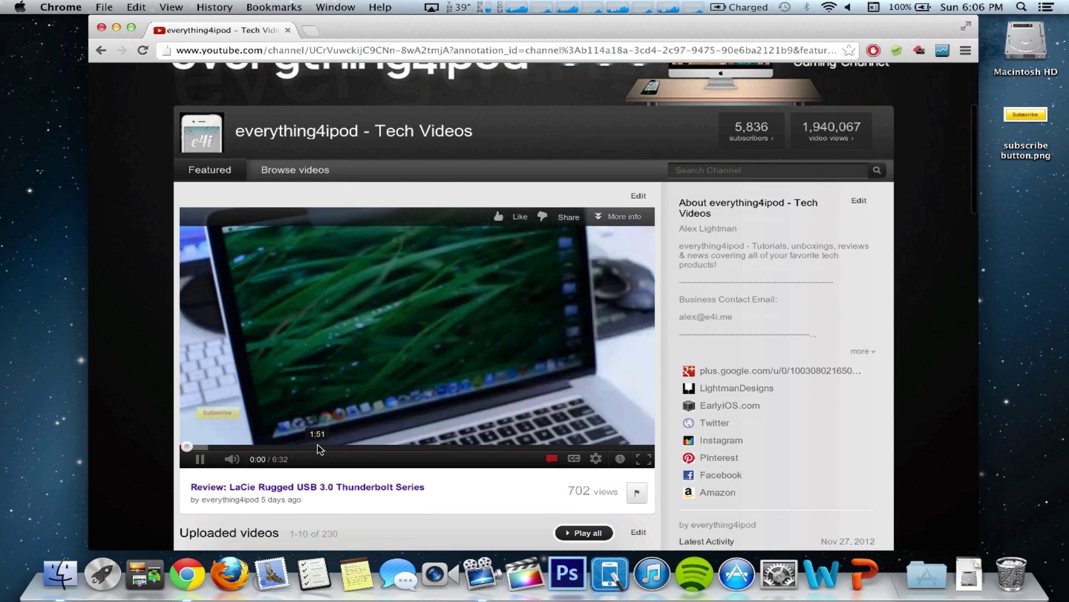
{"action": "scroll", "coordinate": [498, 217], "scroll_direction": "up", "scroll_amount": 4}
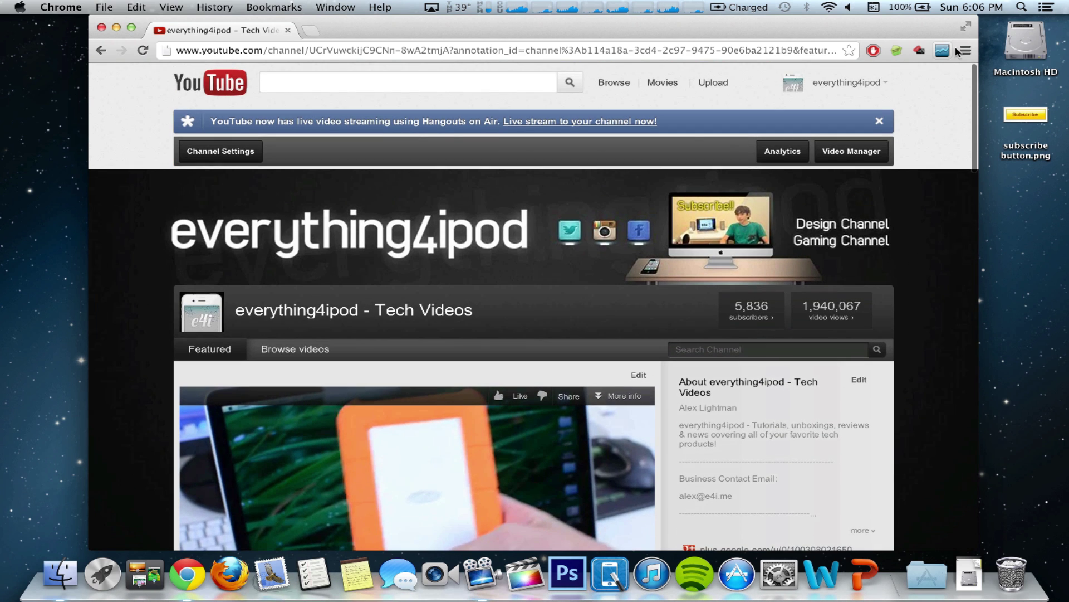
{"action": "left_click", "coordinate": [822, 83]}
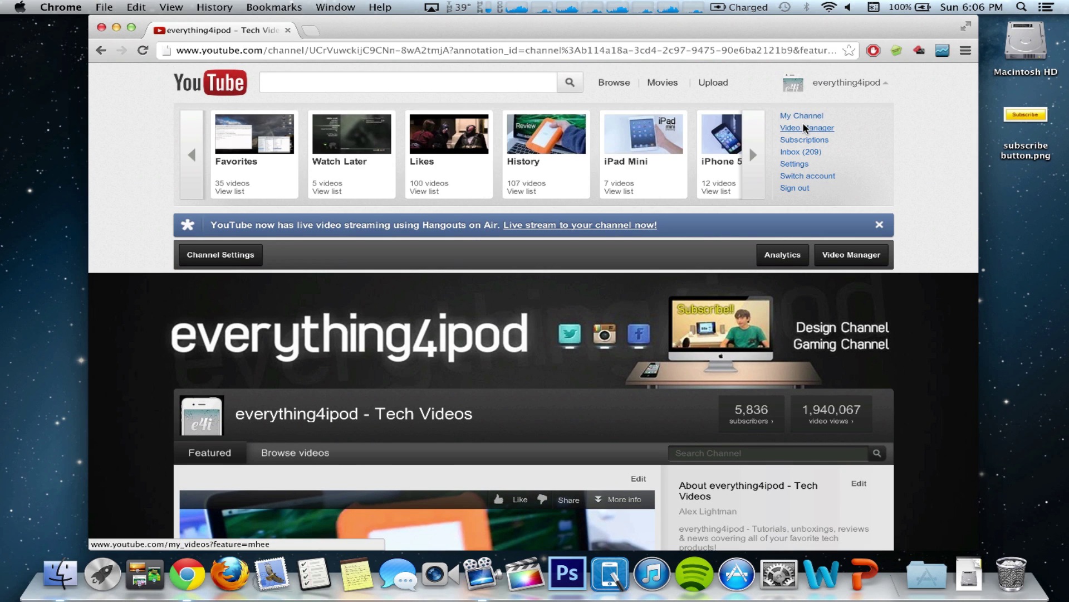
{"action": "left_click", "coordinate": [805, 128]}
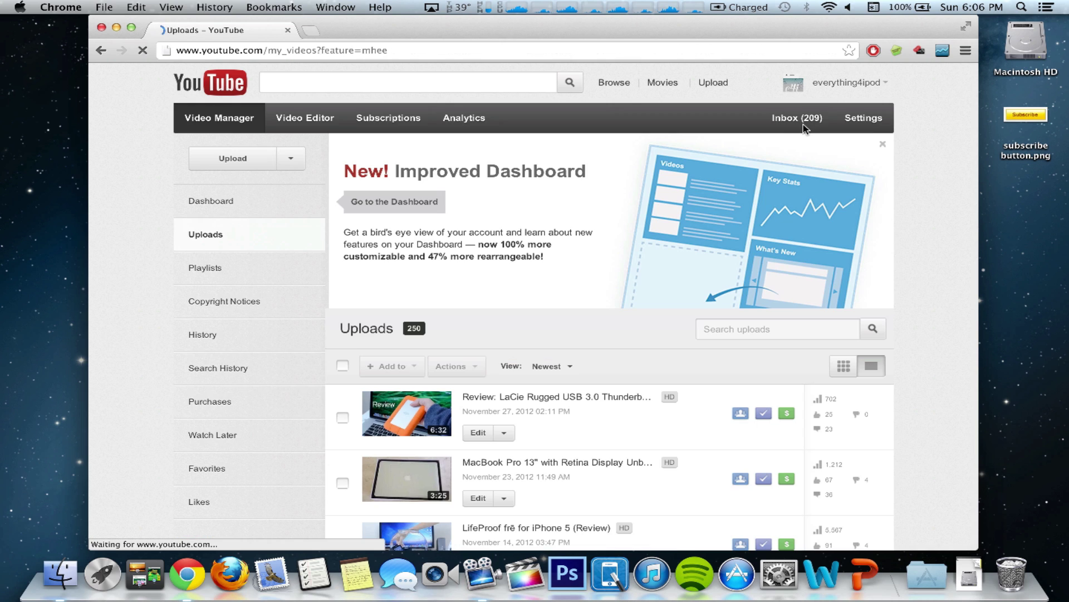
Remove the channel watermark in InVideo Programming and begin selecting a video to feature
{"action": "left_click", "coordinate": [865, 128]}
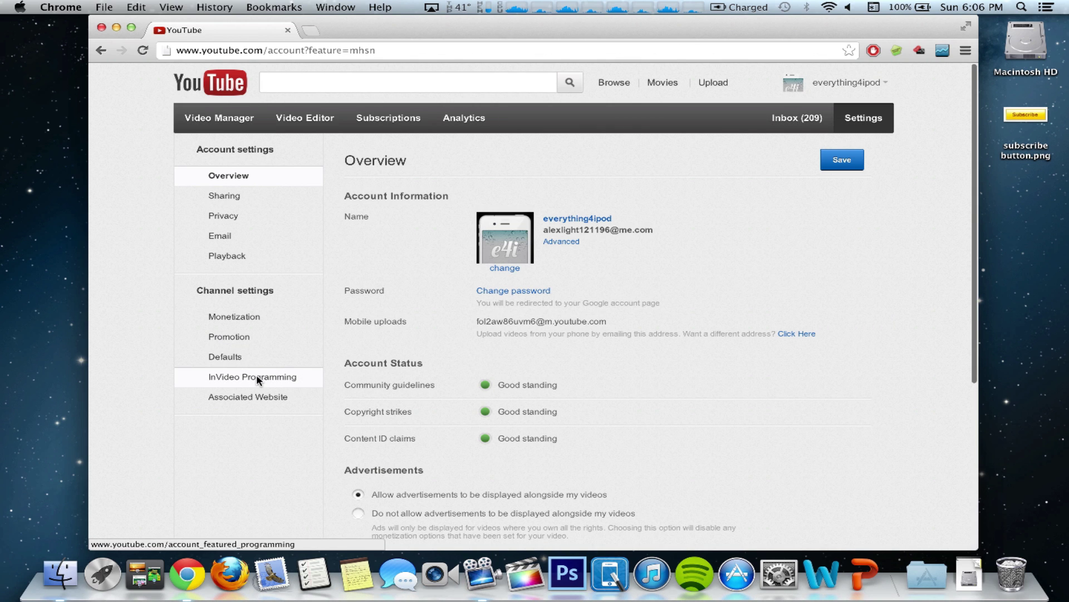
{"action": "left_click", "coordinate": [257, 377]}
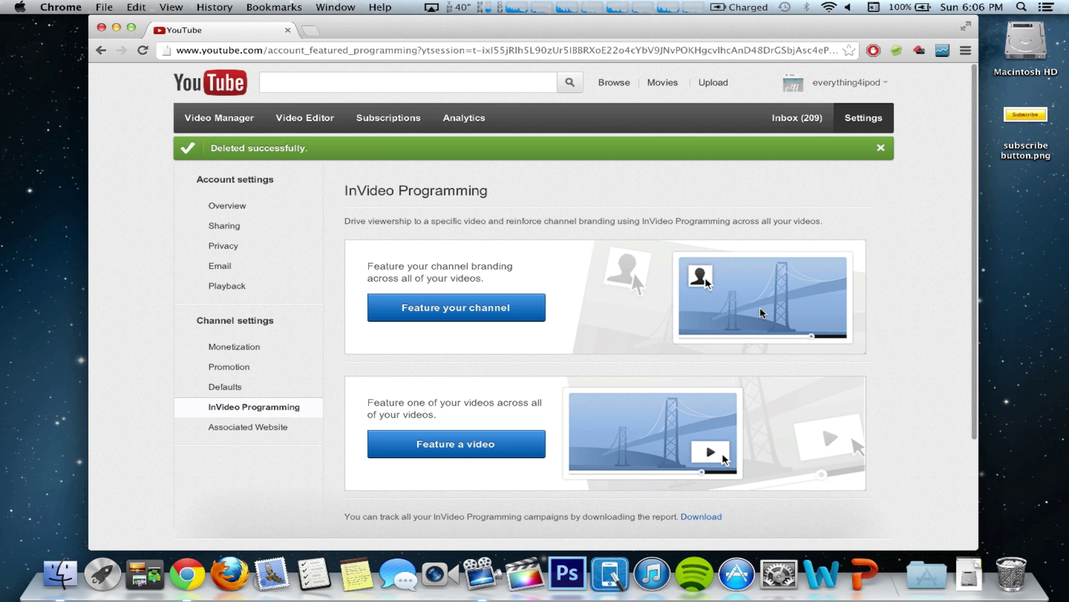
{"action": "left_click", "coordinate": [524, 437]}
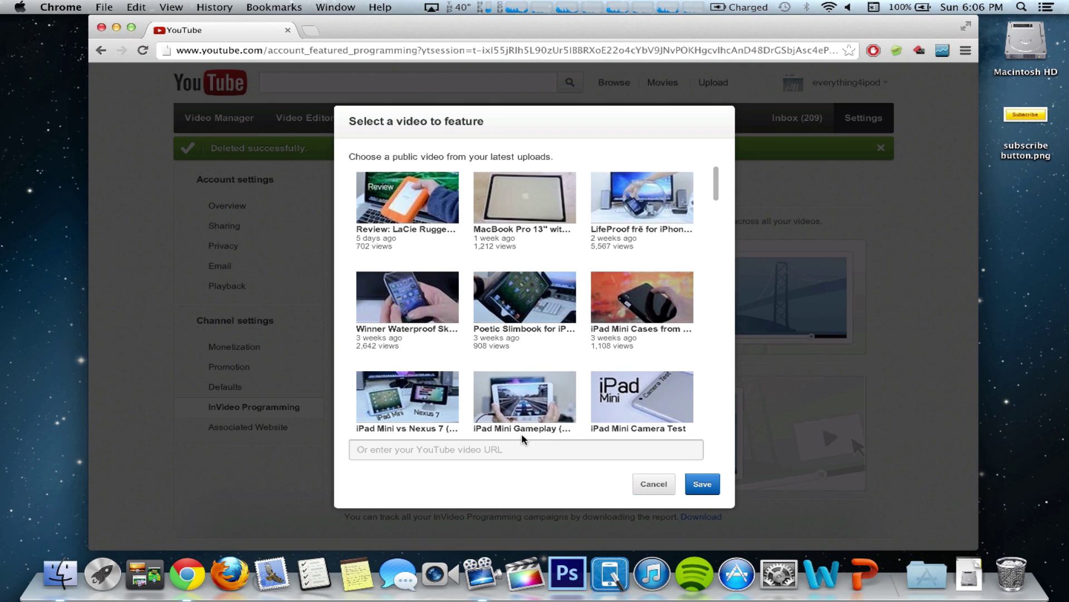
Feature the 'iPhone 5 DROP TEST | Otterbox Defender vs Griffin Survivor' video and save the choice
{"action": "scroll", "coordinate": [521, 323], "scroll_direction": "down", "scroll_amount": 10}
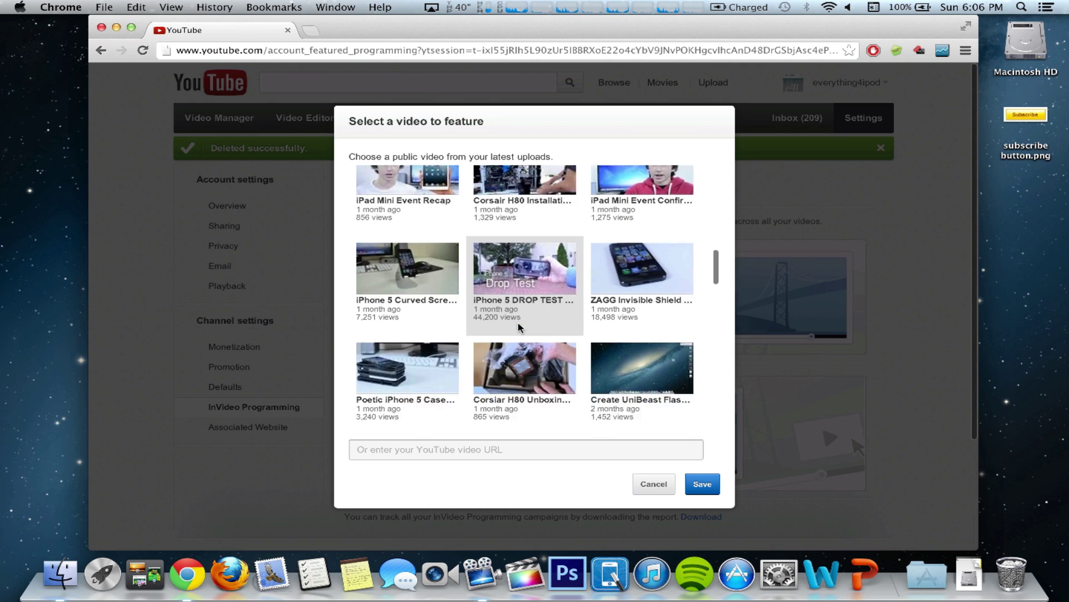
{"action": "scroll", "coordinate": [519, 327], "scroll_direction": "down", "scroll_amount": 5}
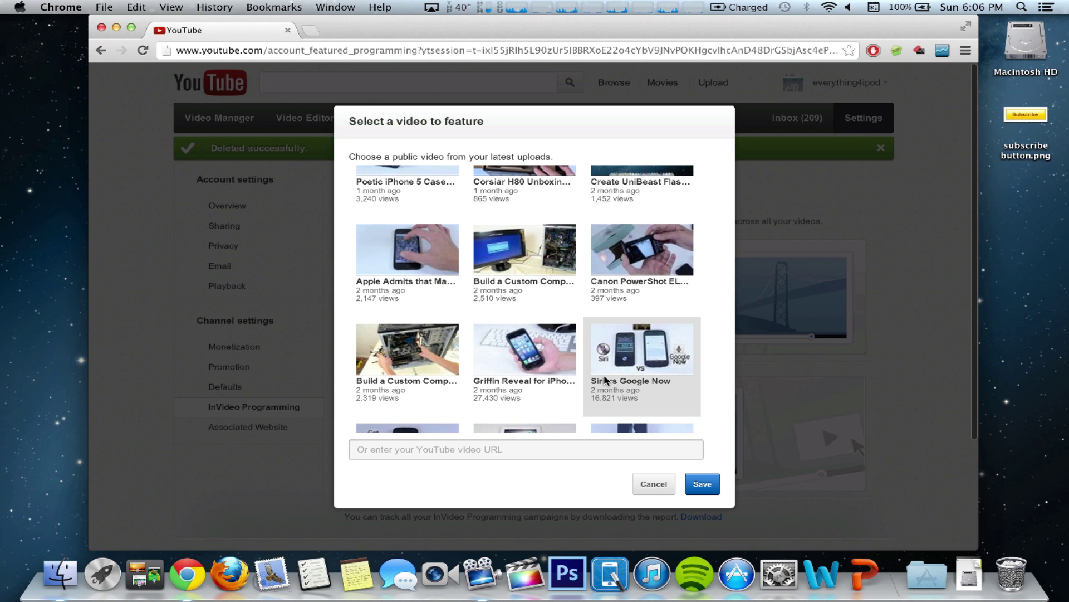
{"action": "scroll", "coordinate": [604, 374], "scroll_direction": "down", "scroll_amount": 10}
{"action": "scroll", "coordinate": [604, 374], "scroll_direction": "down", "scroll_amount": 3}
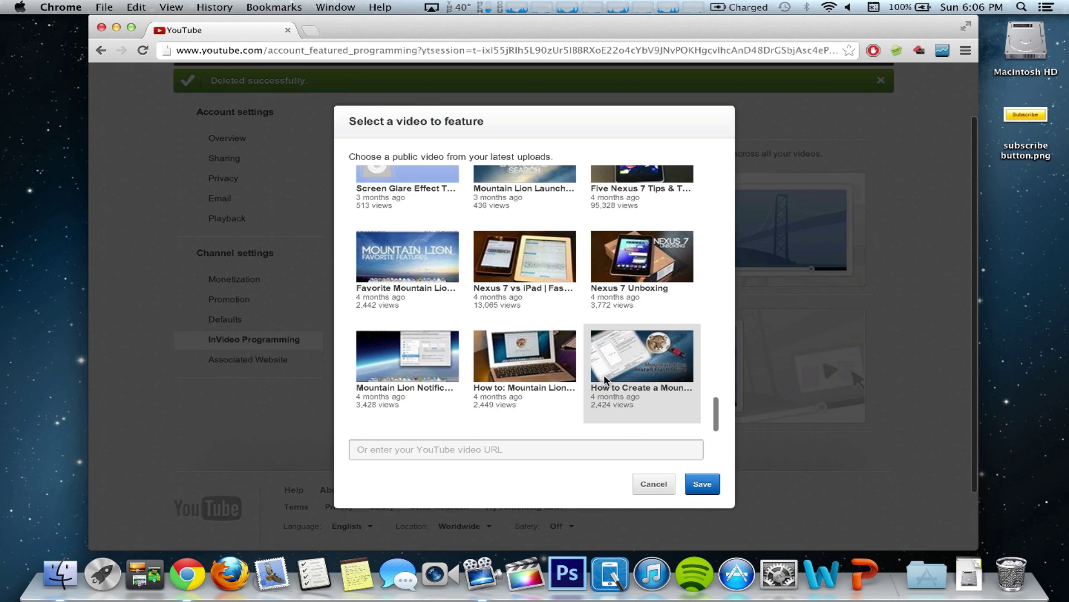
{"action": "scroll", "coordinate": [596, 346], "scroll_direction": "up", "scroll_amount": 5}
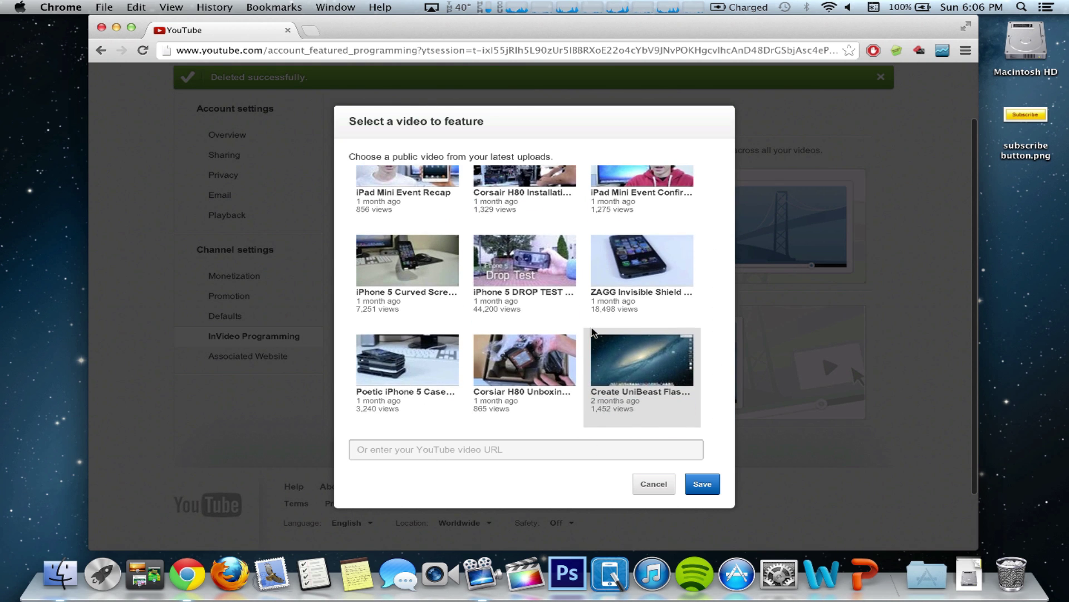
{"action": "scroll", "coordinate": [497, 325], "scroll_direction": "up", "scroll_amount": 2}
{"action": "left_click", "coordinate": [499, 323]}
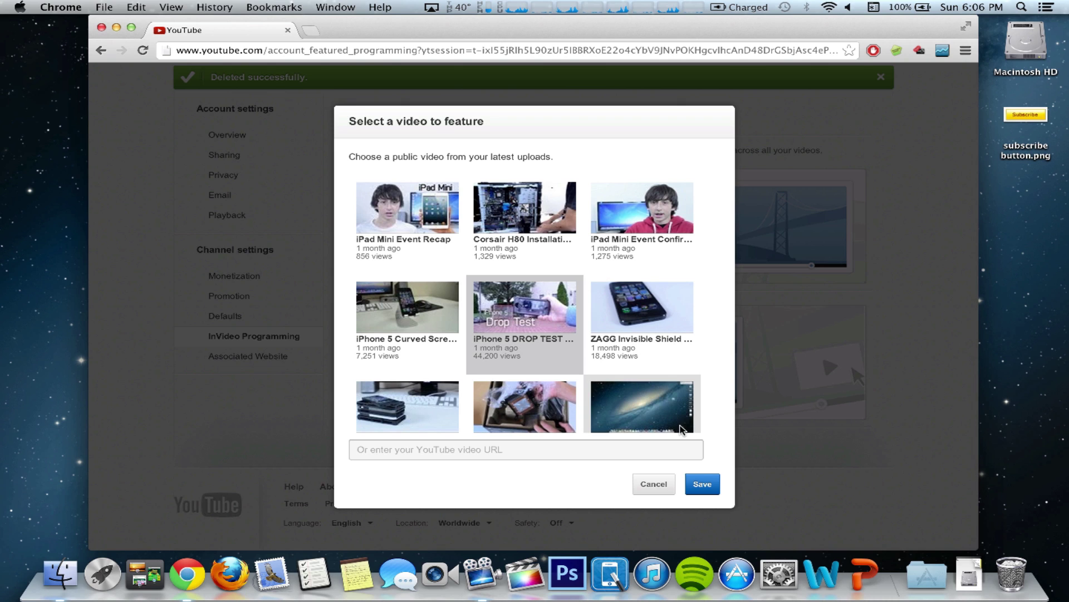
{"action": "left_click", "coordinate": [703, 484]}
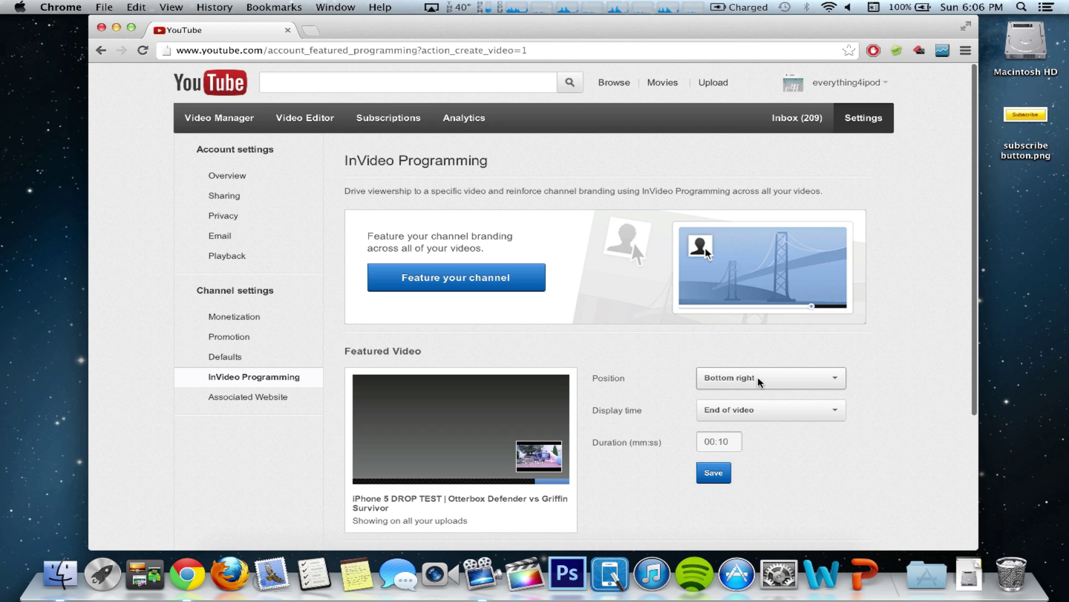
Set the featured video to Bottom left, custom start 00:01, duration 00:12, and save
{"action": "left_click", "coordinate": [757, 376]}
{"action": "left_click", "coordinate": [749, 369]}
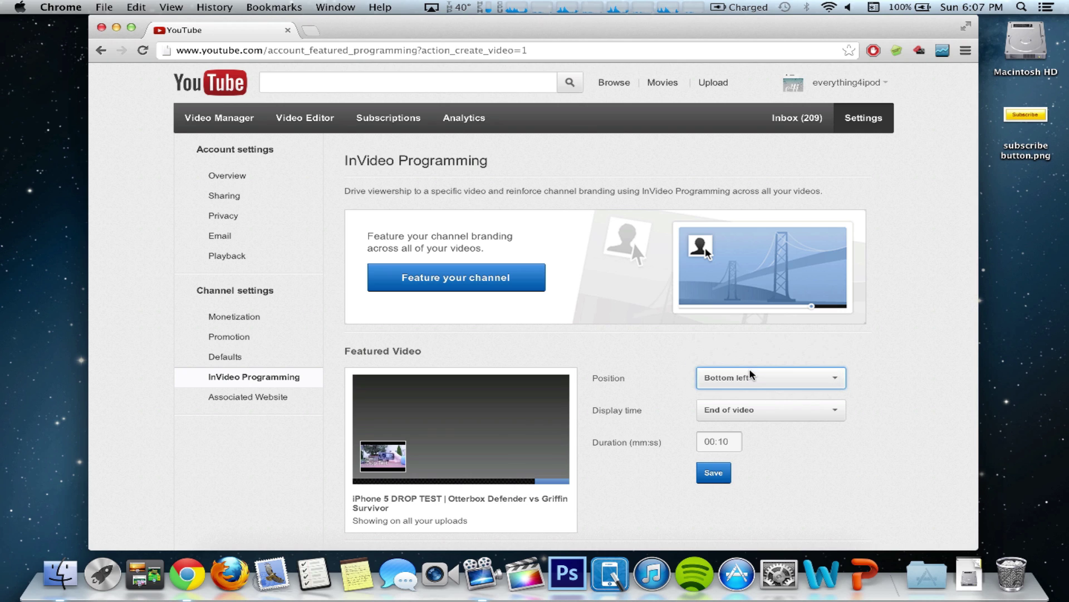
{"action": "left_click", "coordinate": [734, 411]}
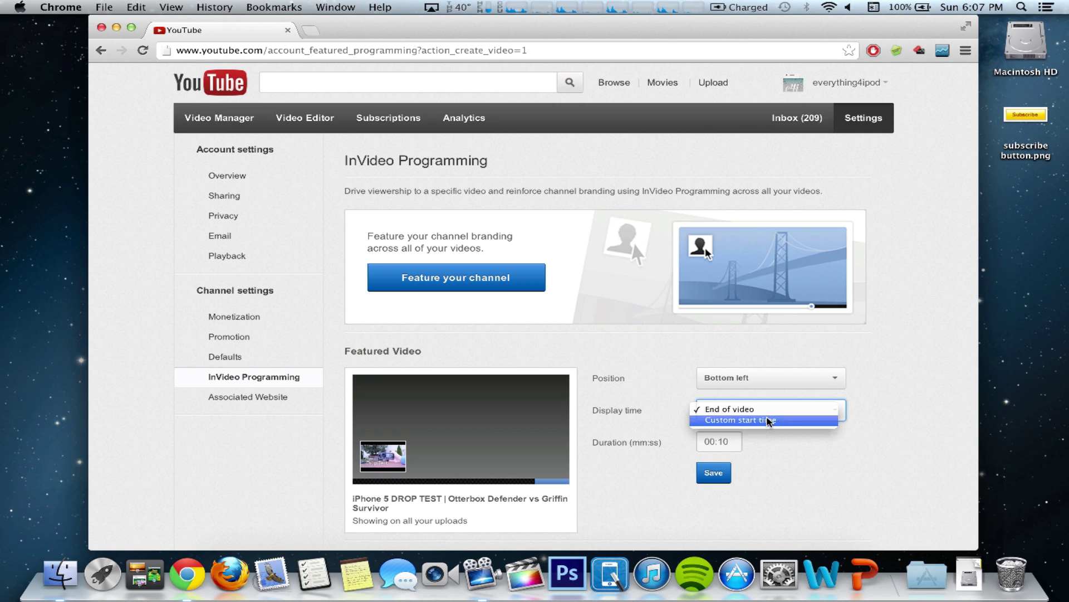
{"action": "left_click", "coordinate": [768, 421]}
{"action": "double_click", "coordinate": [730, 440]}
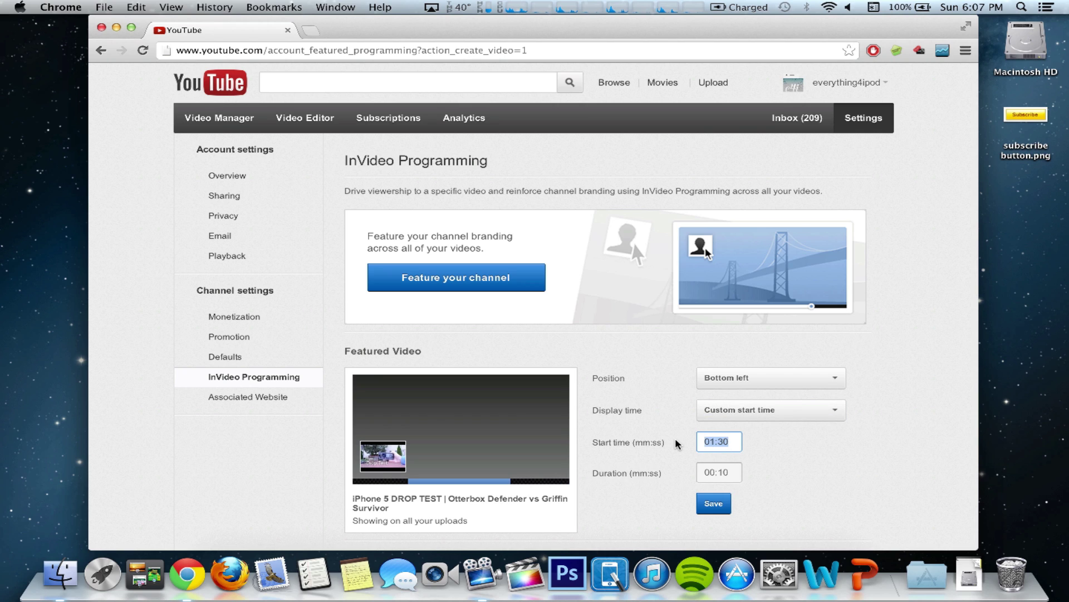
{"action": "type", "text": "00"}
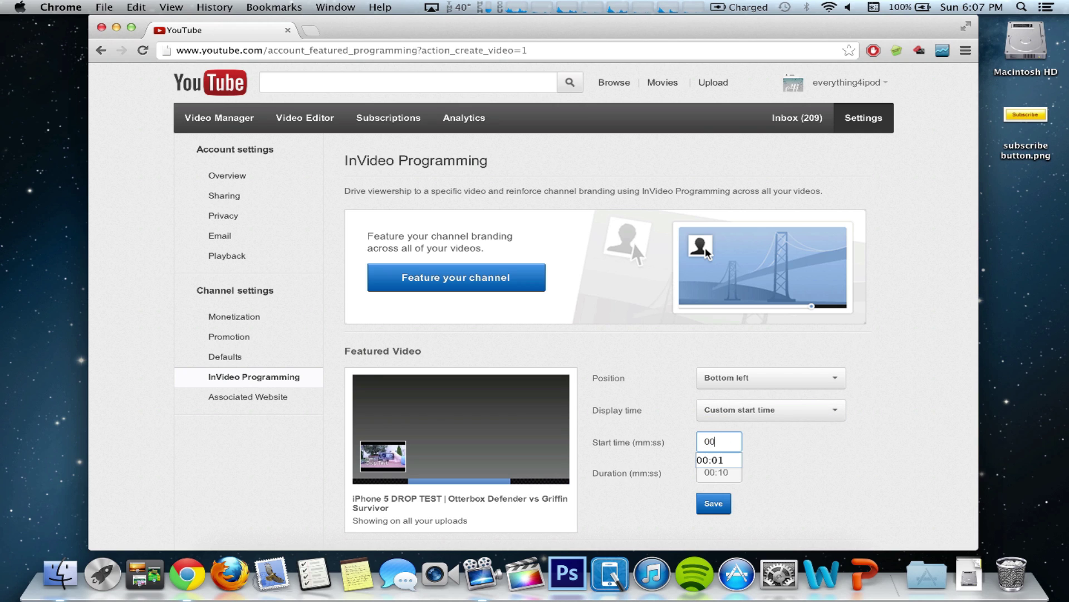
{"action": "type", "text": ":01"}
{"action": "key", "text": "Tab"}
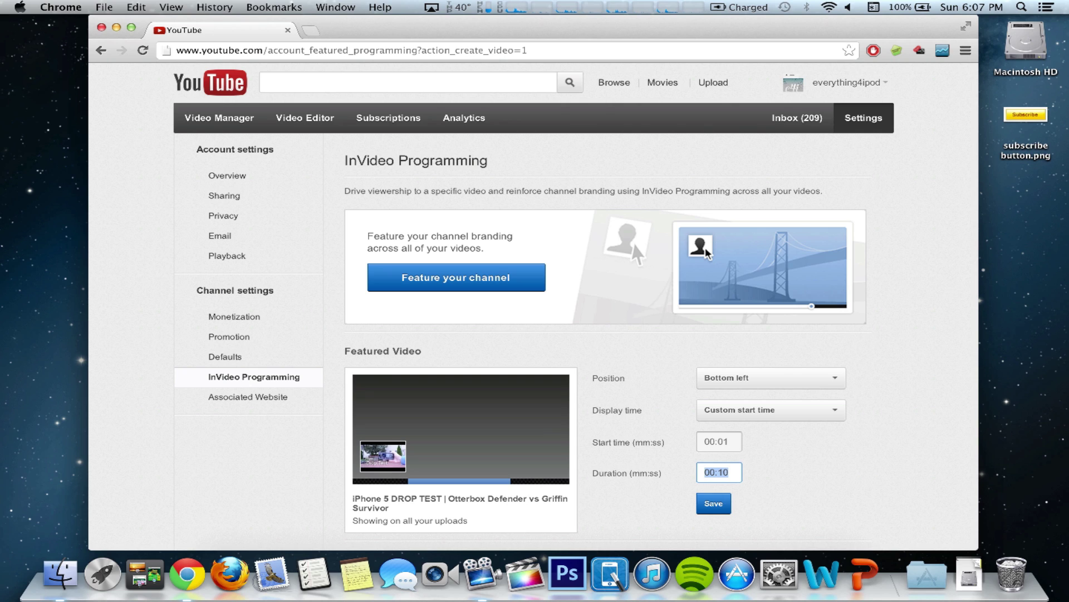
{"action": "type", "text": "00:12"}
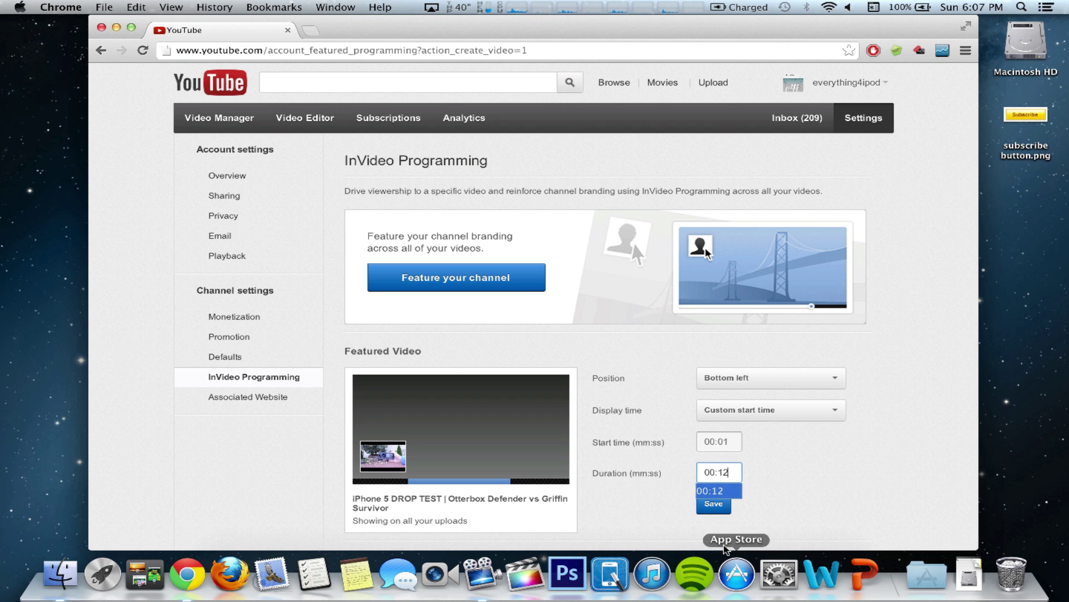
{"action": "left_click", "coordinate": [717, 507]}
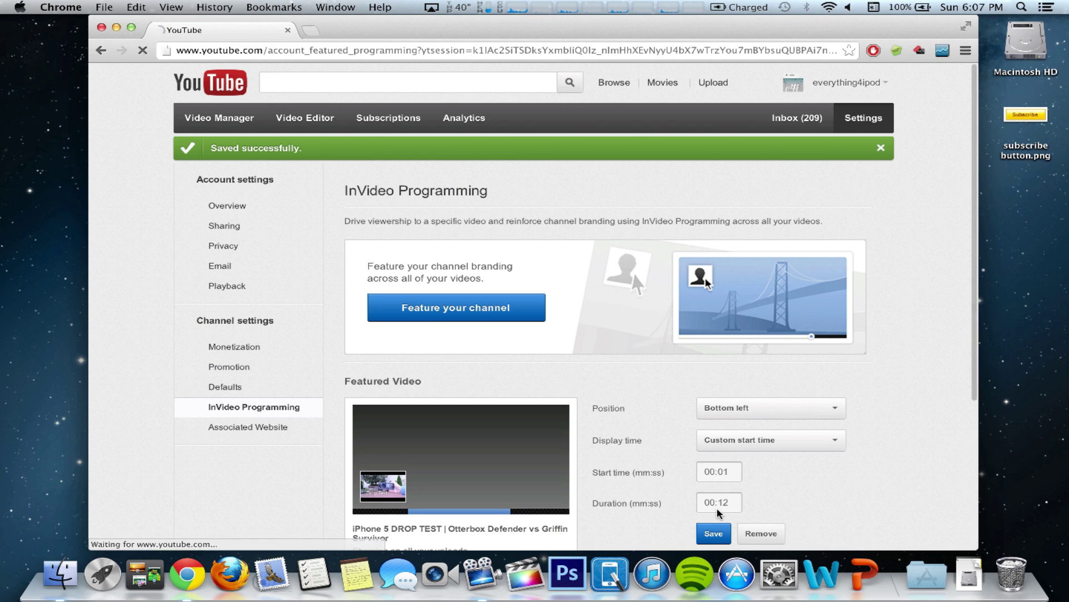
Open 'Apple Admits that Maps Sucks?!?!?!?!' from the uploads and hide its annotations
{"action": "left_click", "coordinate": [844, 83]}
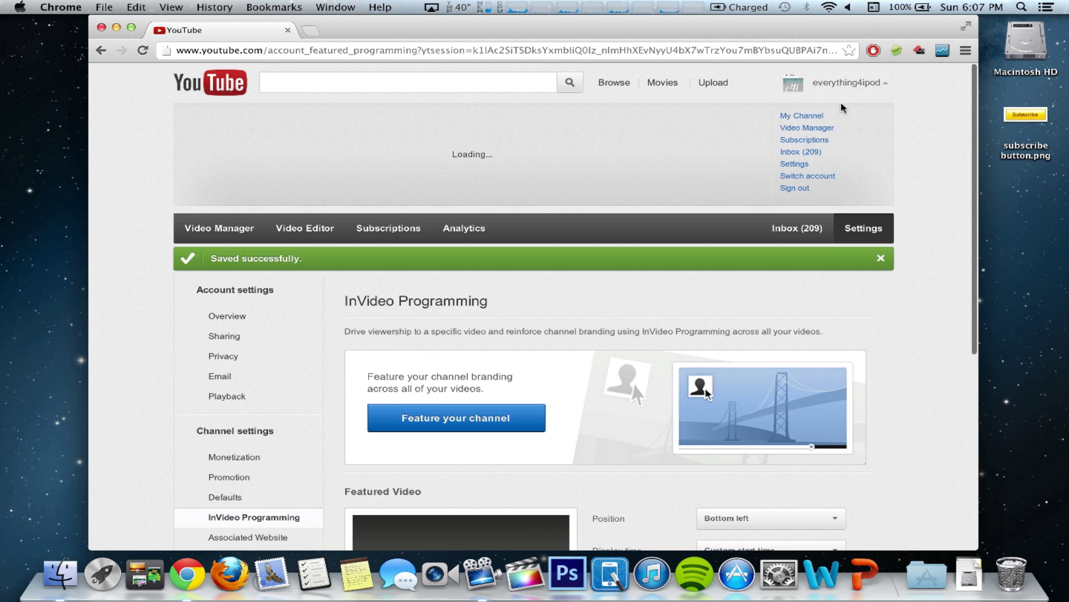
{"action": "left_click", "coordinate": [822, 128]}
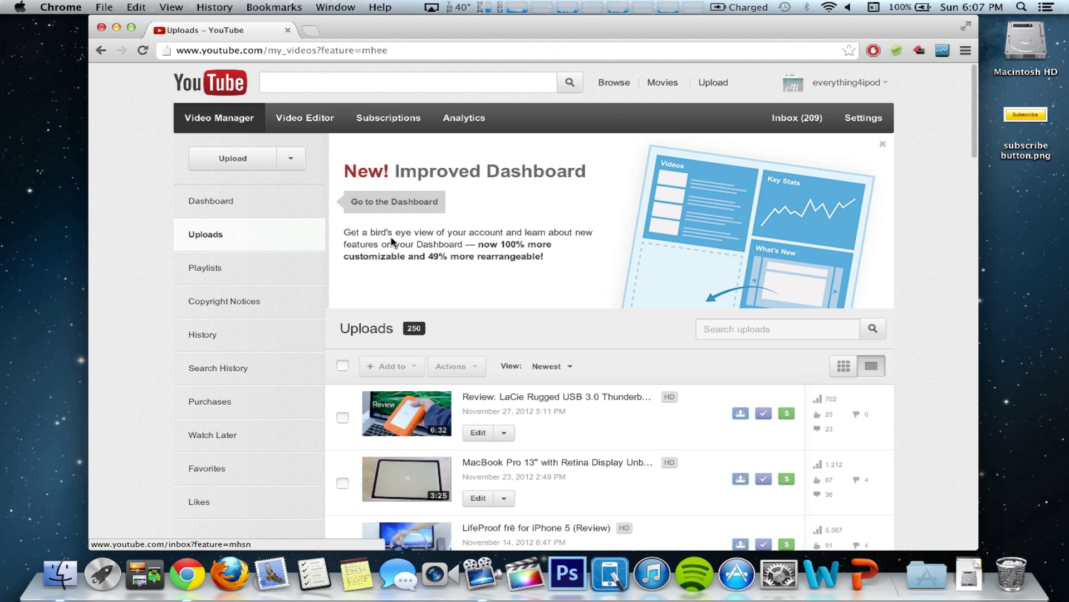
{"action": "scroll", "coordinate": [392, 242], "scroll_direction": "down", "scroll_amount": 15}
{"action": "scroll", "coordinate": [392, 250], "scroll_direction": "up", "scroll_amount": 2}
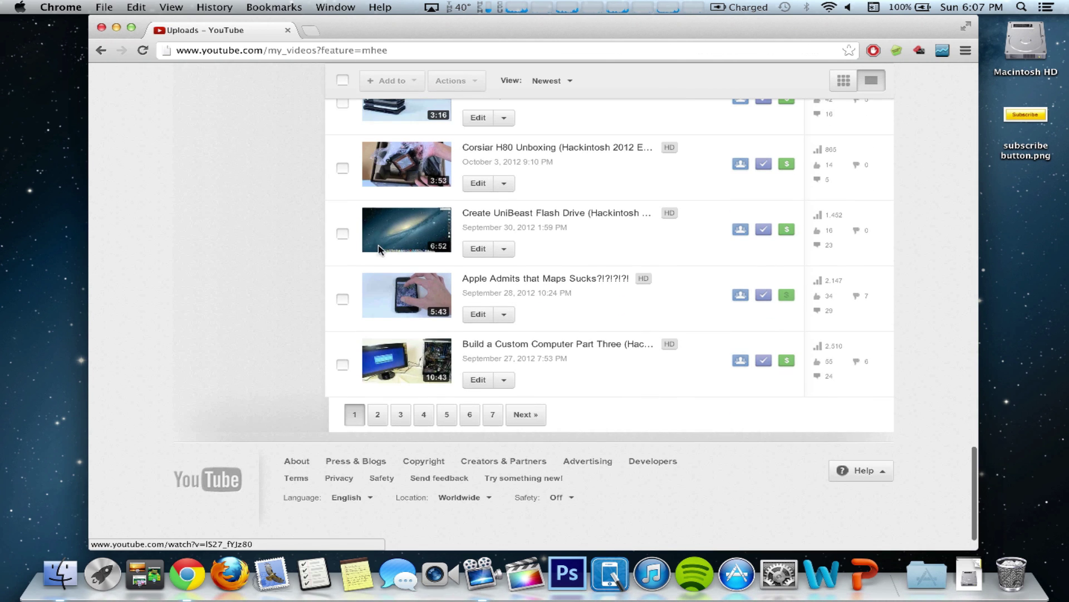
{"action": "left_click", "coordinate": [393, 297]}
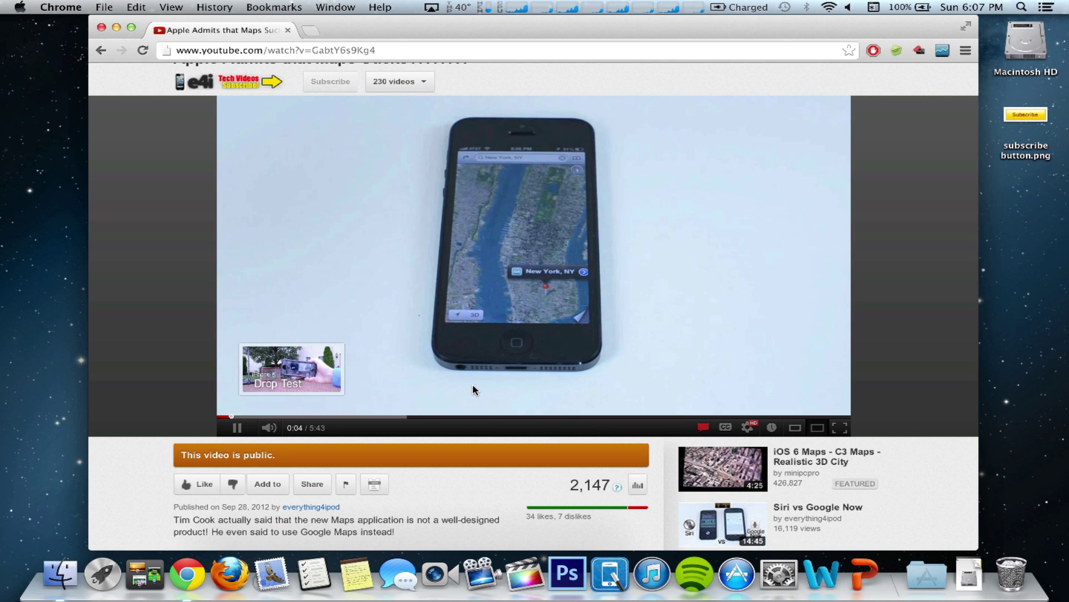
{"action": "left_click", "coordinate": [703, 427]}
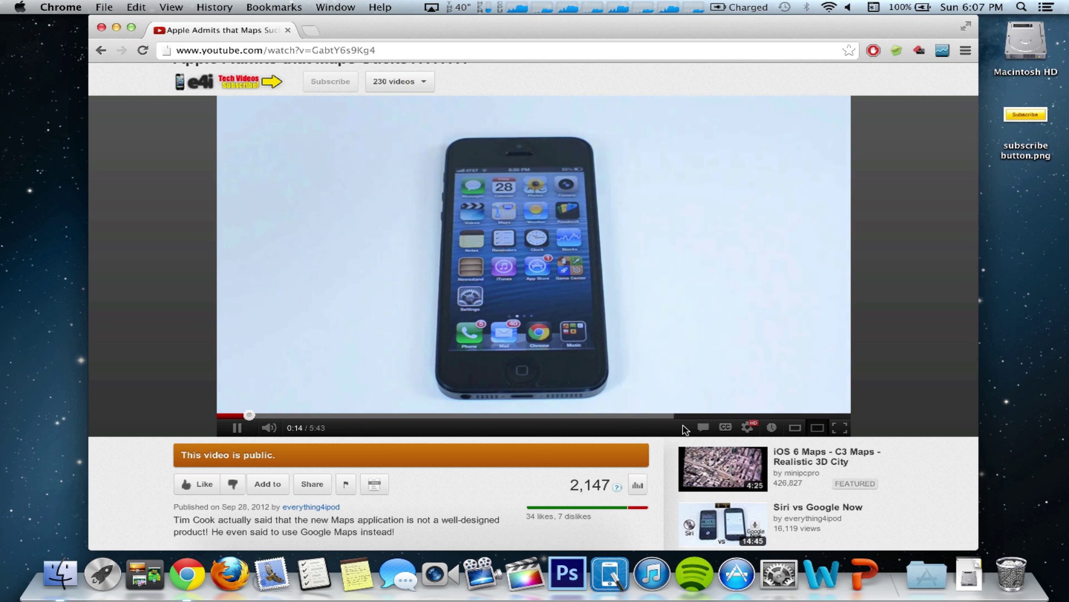
{"action": "scroll", "coordinate": [751, 327], "scroll_direction": "up", "scroll_amount": 3}
{"action": "left_click", "coordinate": [844, 82]}
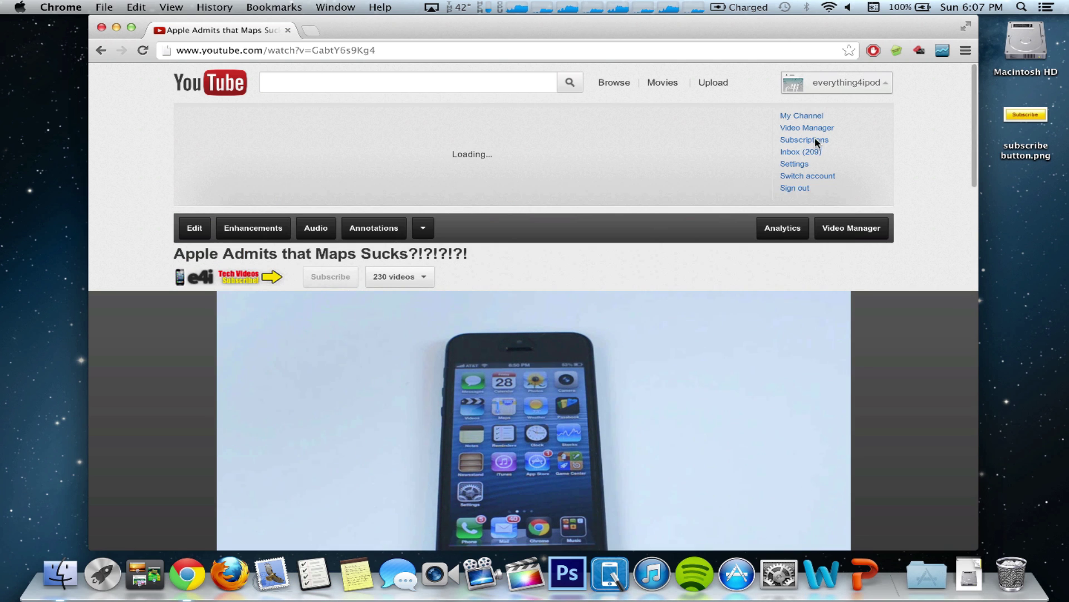
Return to the InVideo Programming settings and remove the Drop Test featured video
{"action": "left_click", "coordinate": [799, 164]}
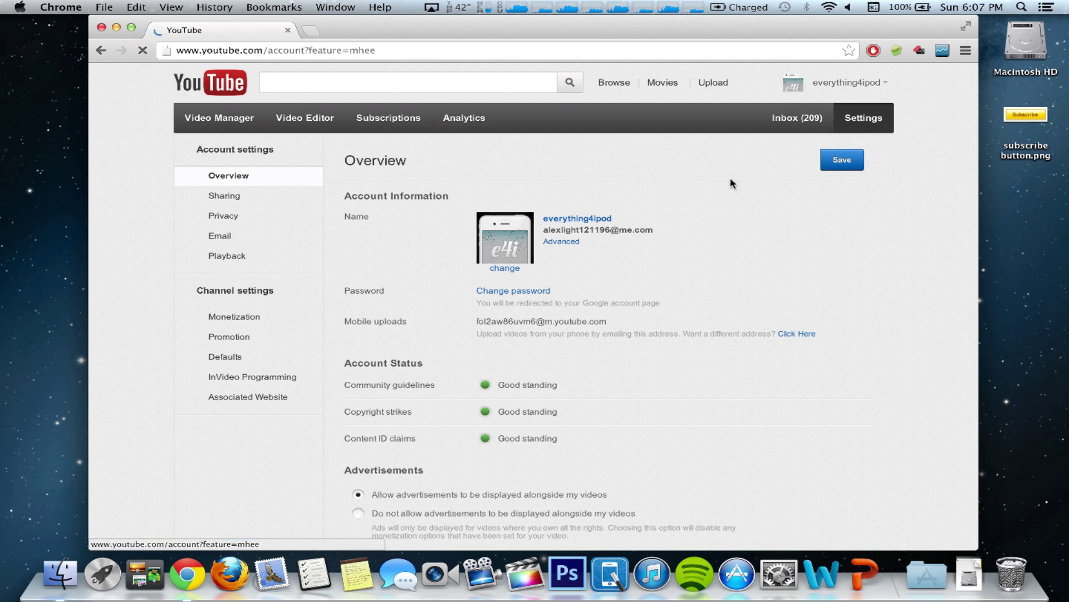
{"action": "left_click", "coordinate": [252, 378]}
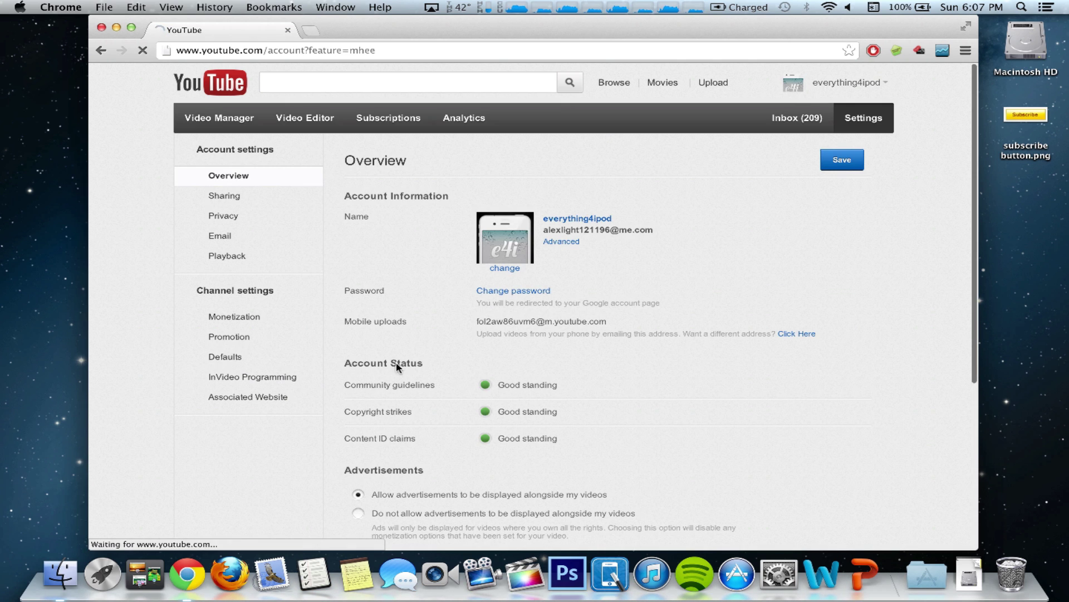
{"action": "scroll", "coordinate": [466, 375], "scroll_direction": "down", "scroll_amount": 1}
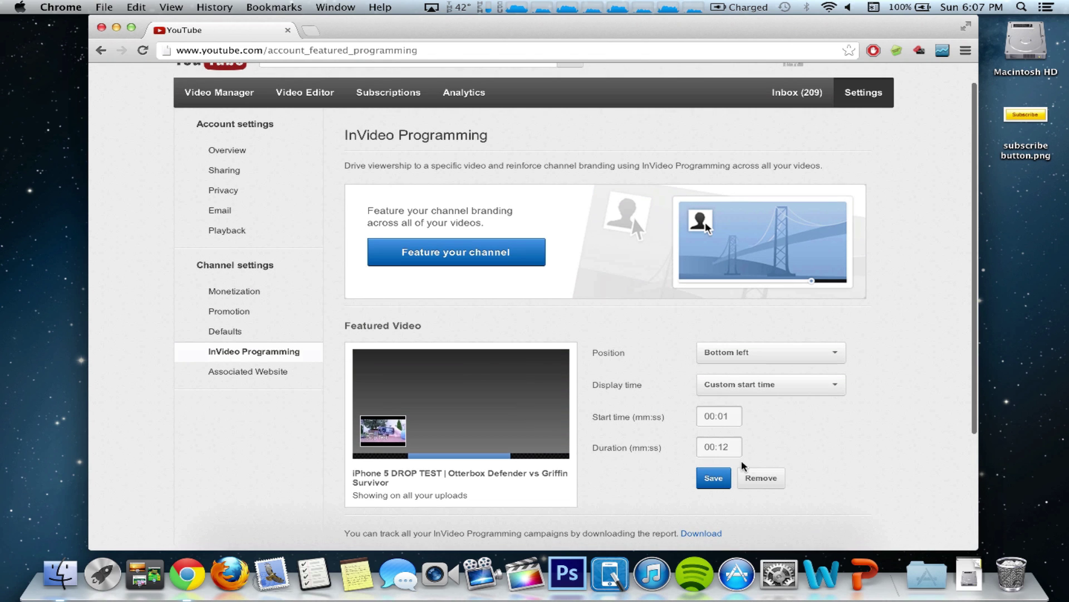
{"action": "left_click", "coordinate": [752, 477]}
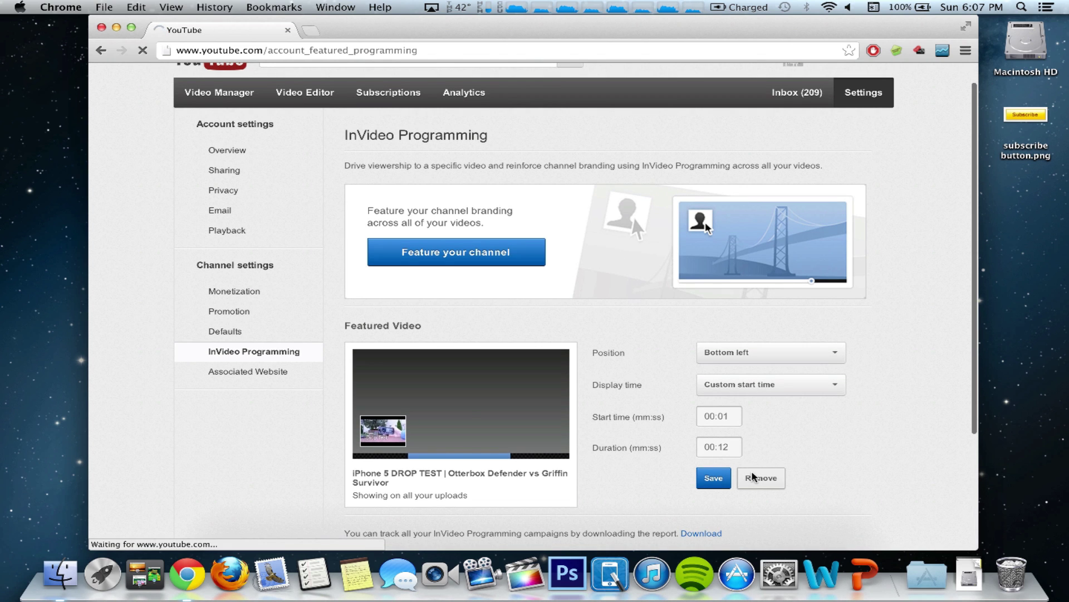